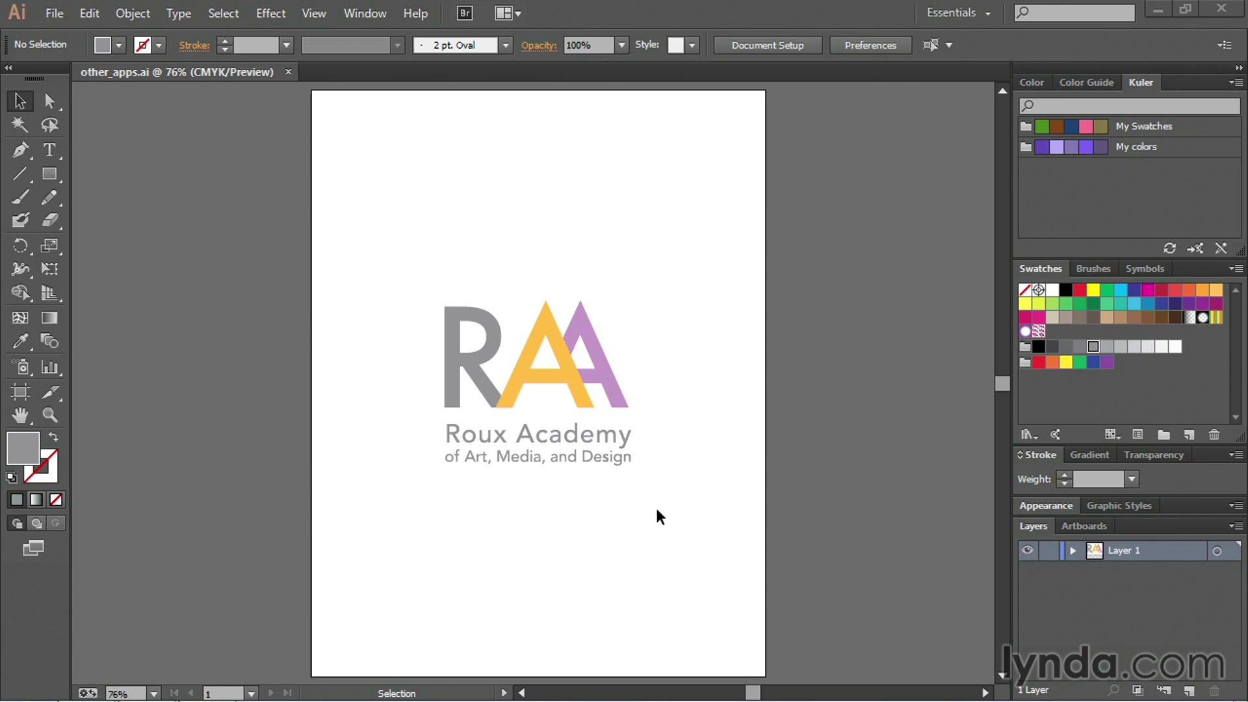
# Select the whole RAA logo with its Roux Academy tagline in Illustrator
pyautogui.click(420, 254)
pyautogui.moveTo(413, 226); pyautogui.dragTo(686, 515)
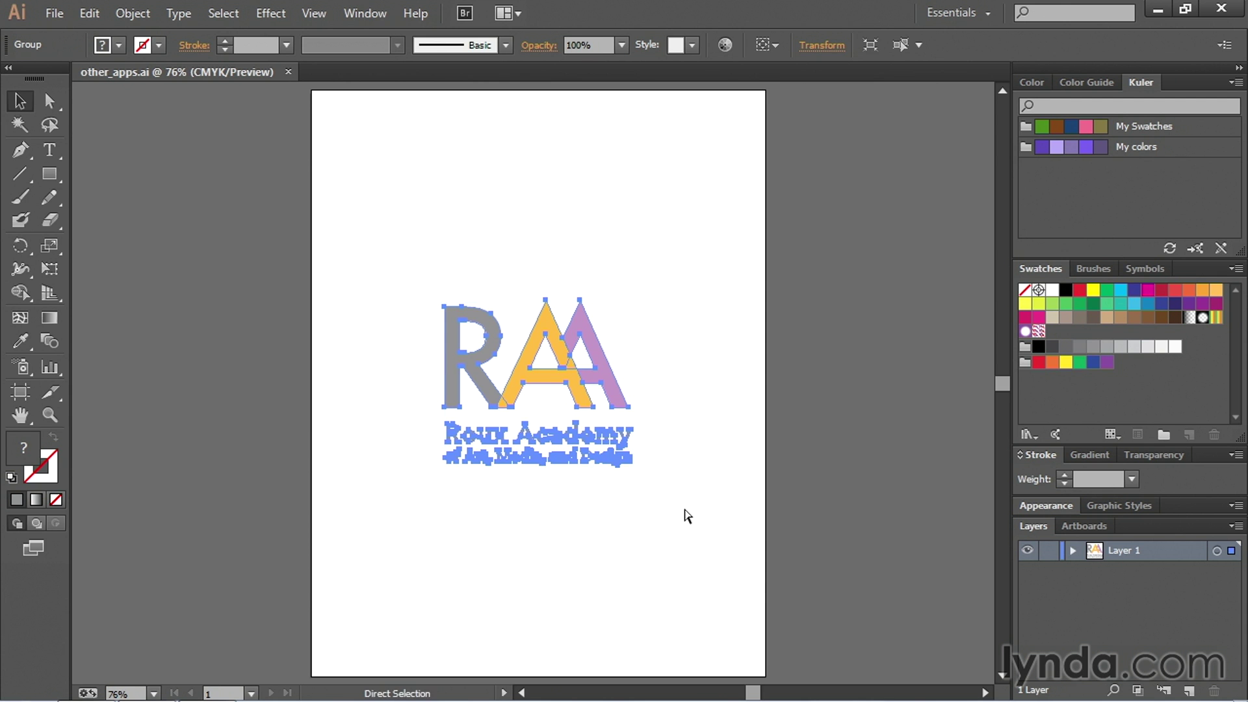
# Create a new Photoshop document from the U.S. Paper Letter preset (8.5 × 11 in, 300 ppi, CMYK)
pyautogui.hotkey('alt', 'Tab')
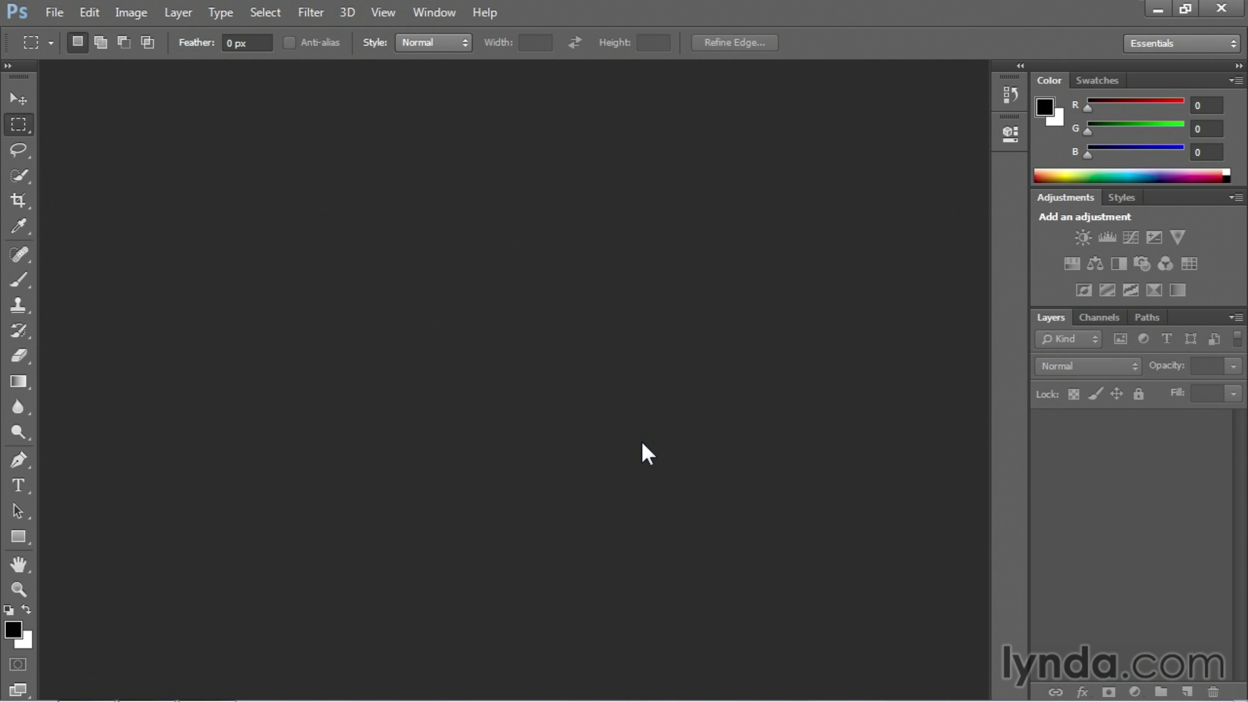
pyautogui.hotkey('ctrl', 'n')
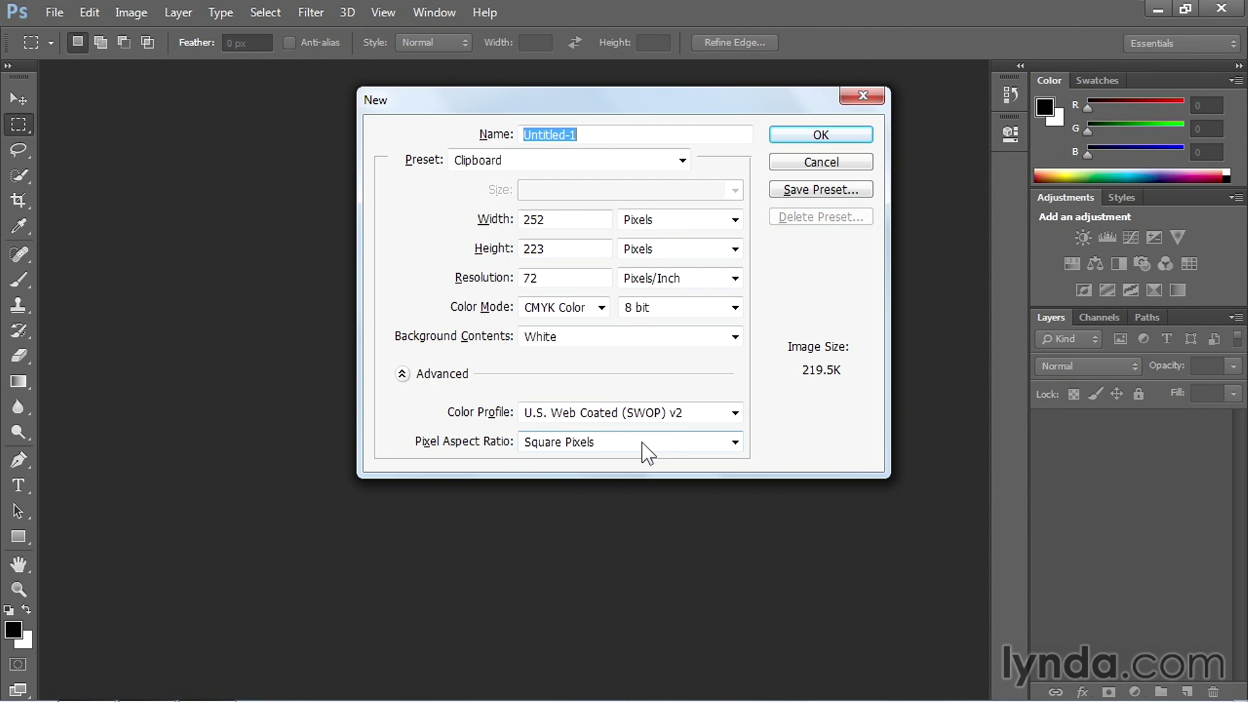
pyautogui.click(680, 161)
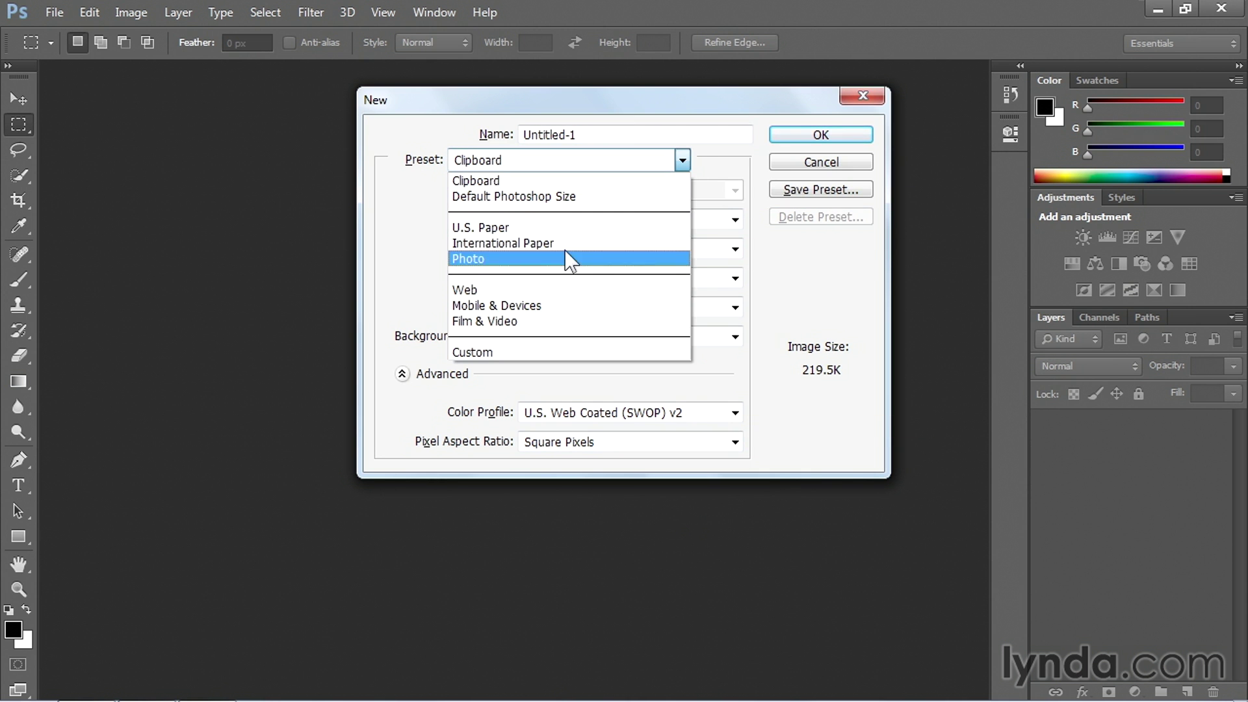
pyautogui.click(514, 228)
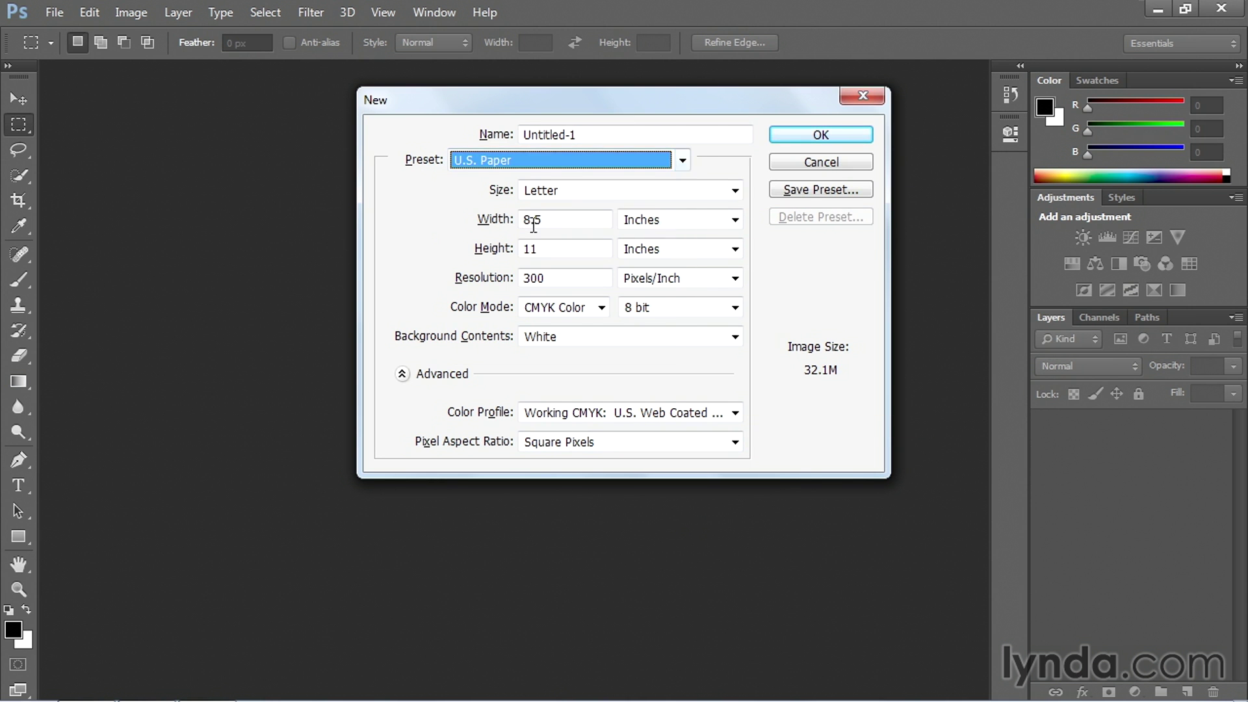
pyautogui.click(822, 136)
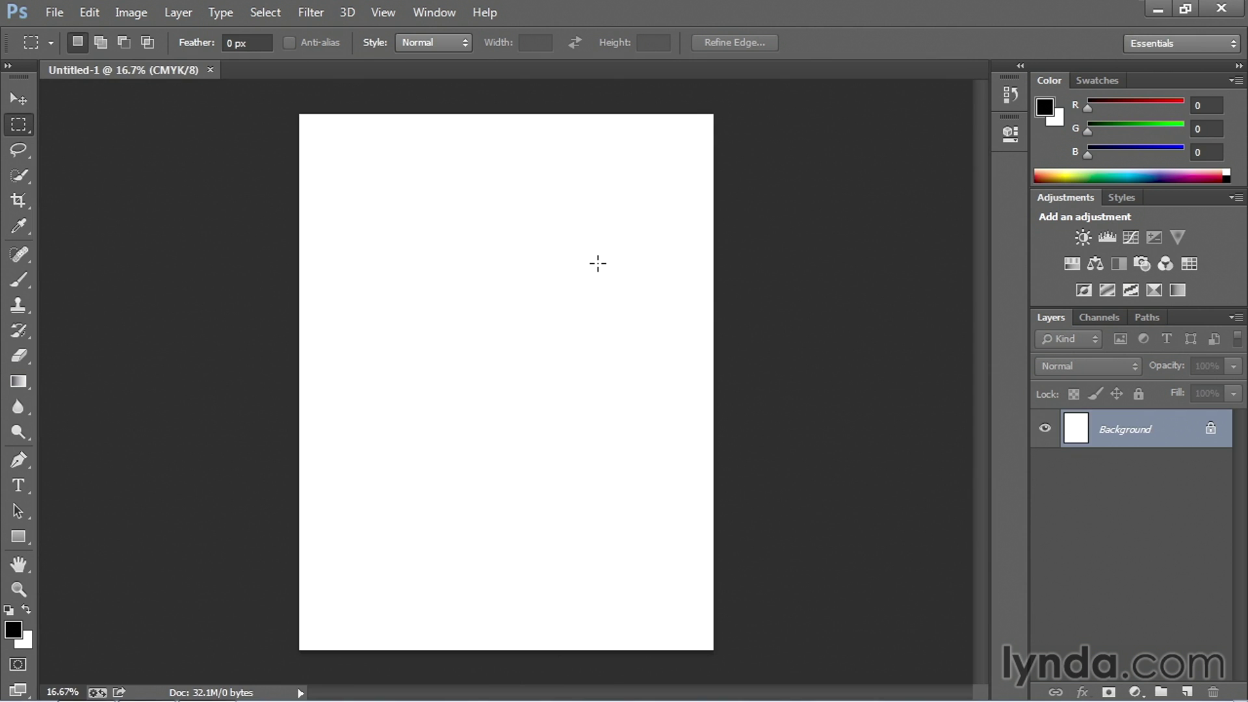
# Paste the logo as a smart object and scale it up to about 168%
pyautogui.hotkey('ctrl', 'v')
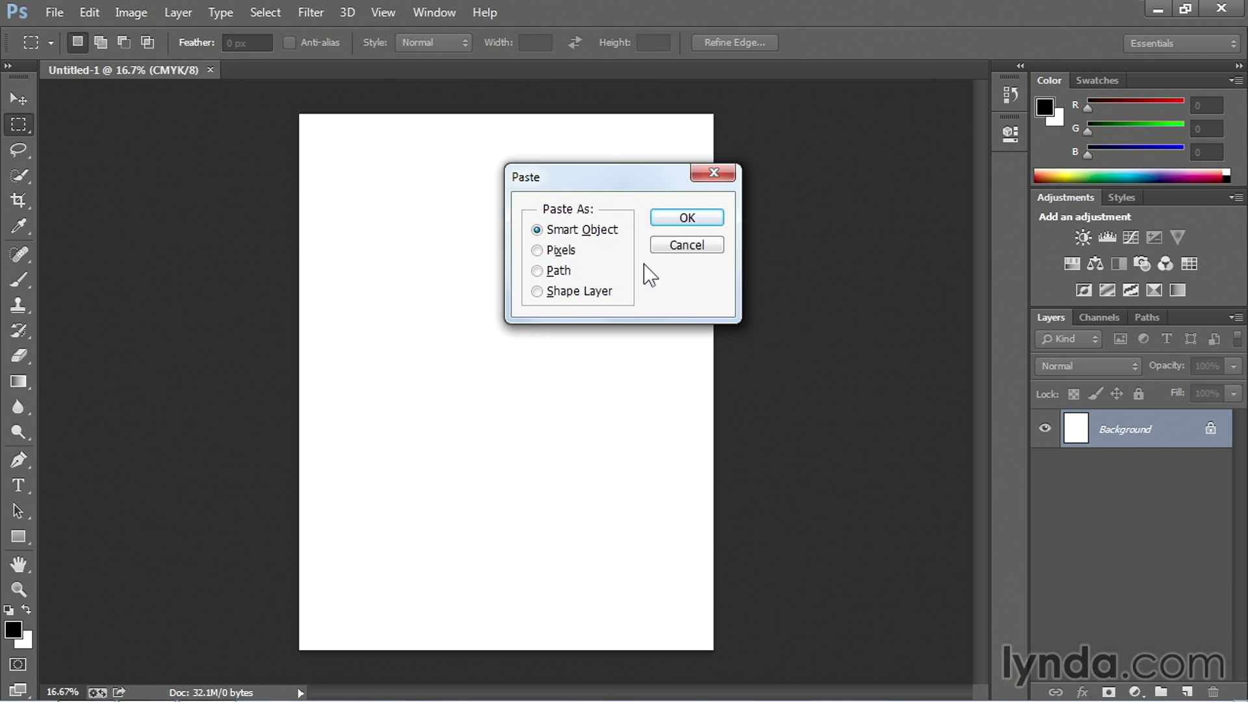
pyautogui.click(688, 219)
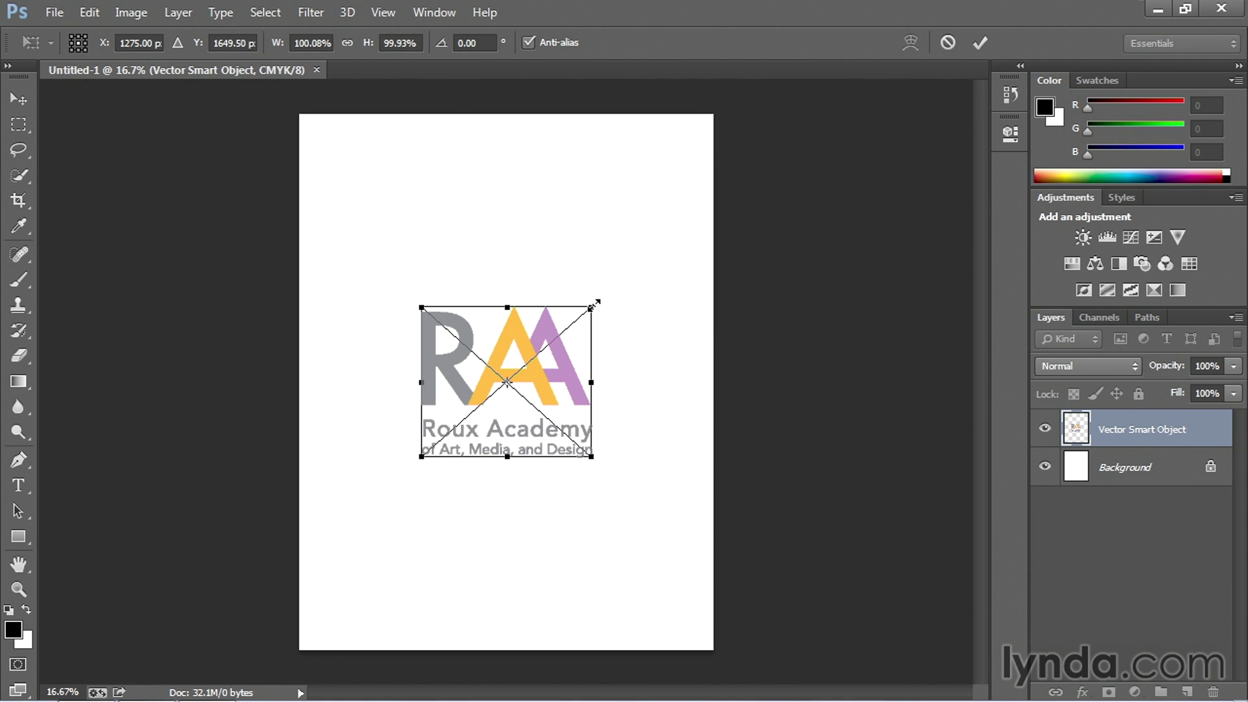
pyautogui.moveTo(592, 304); pyautogui.dragTo(635, 234)
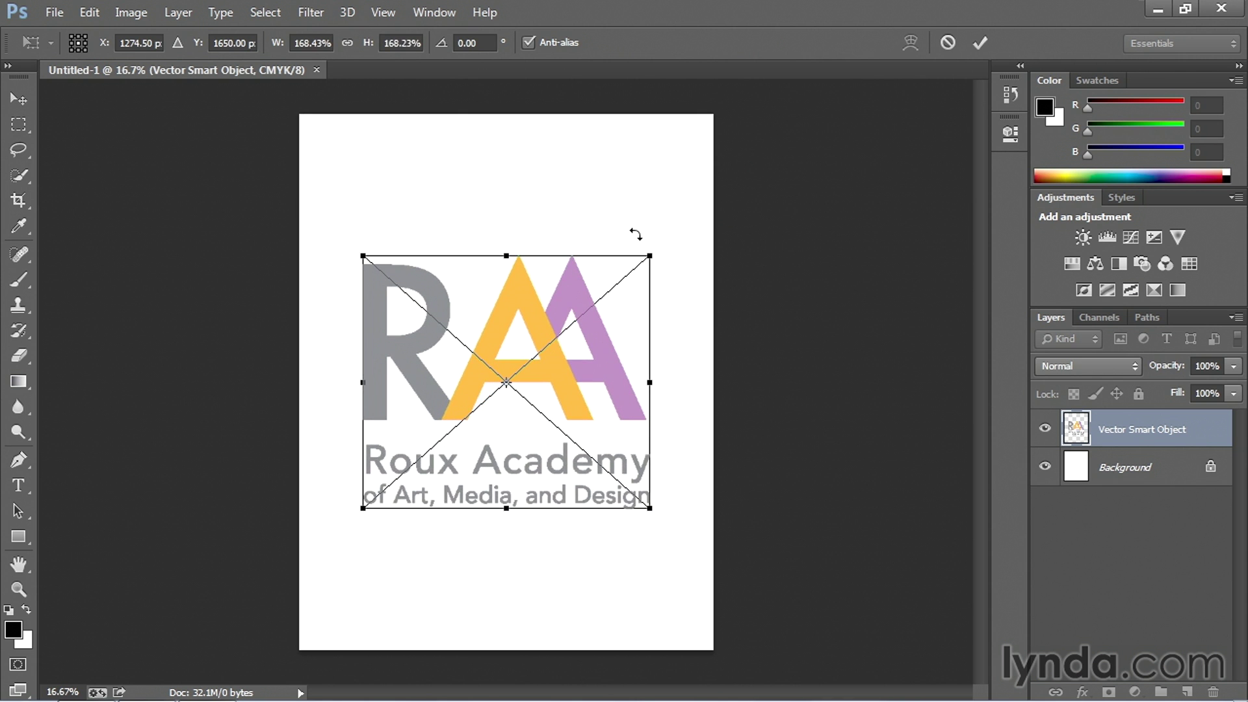
pyautogui.press('Return')
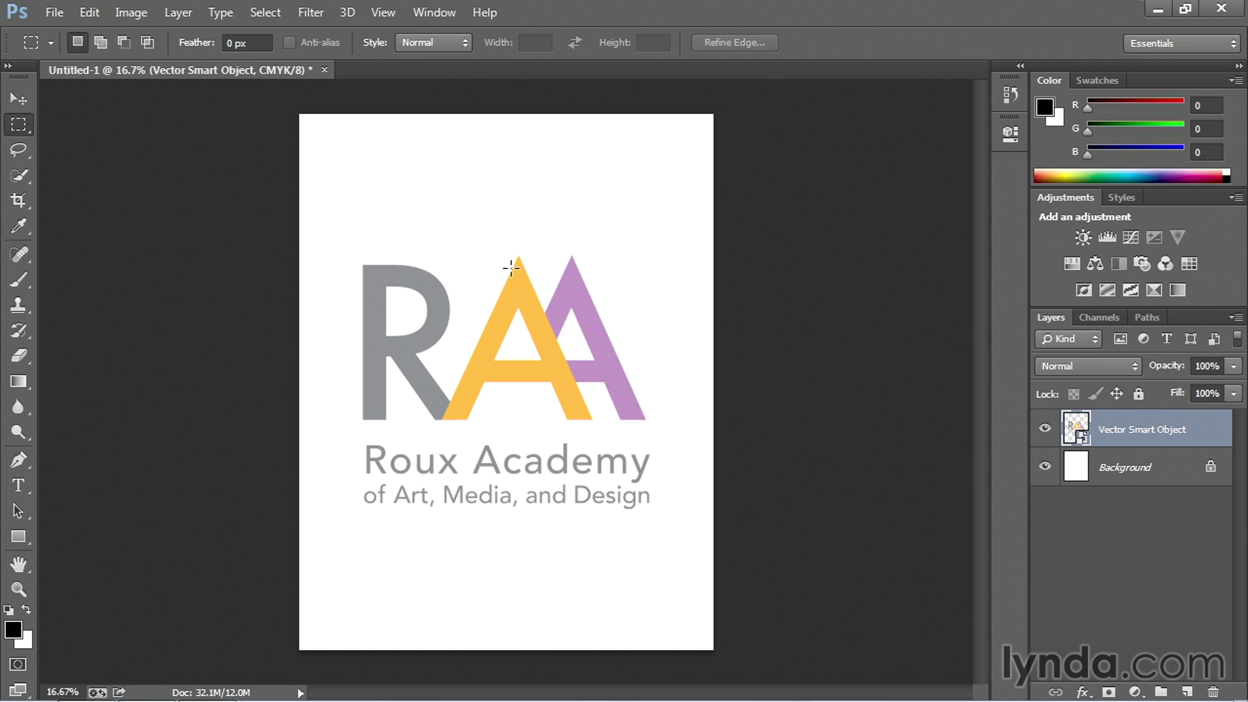
# Open the Vector Smart Object contents in a maximized Illustrator, suppressing the notice
pyautogui.doubleClick(1076, 429)
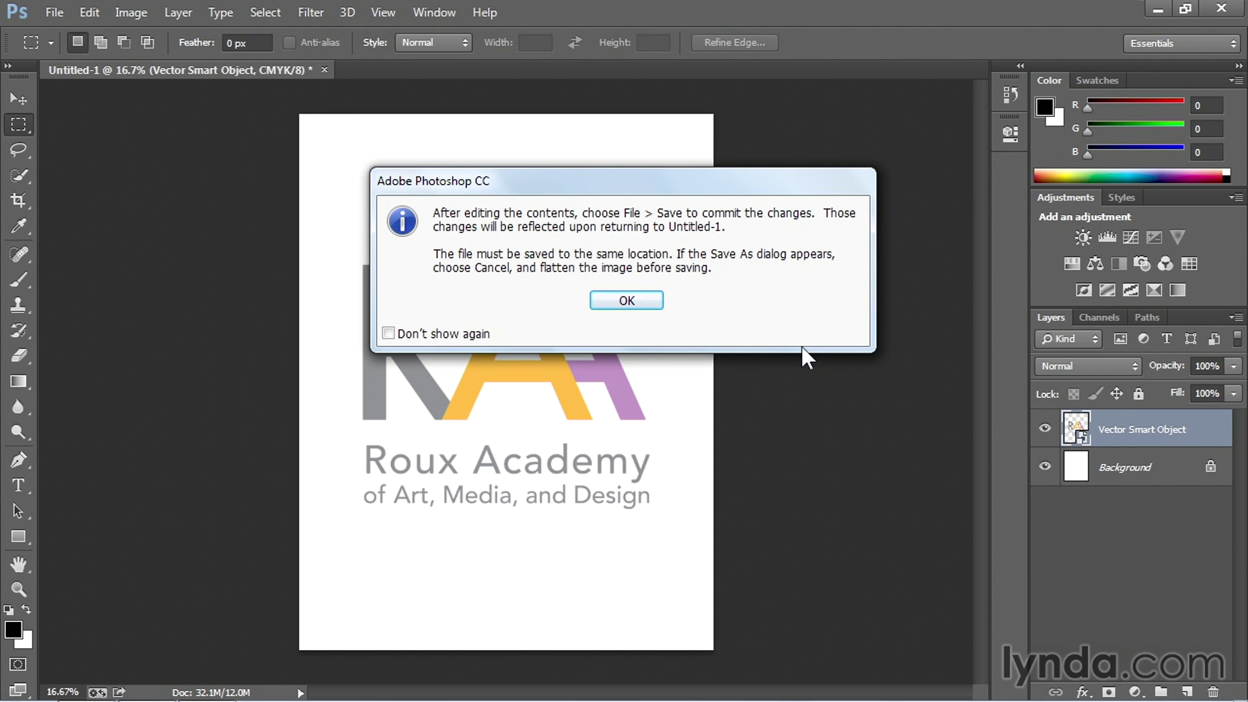
pyautogui.click(478, 336)
pyautogui.click(611, 304)
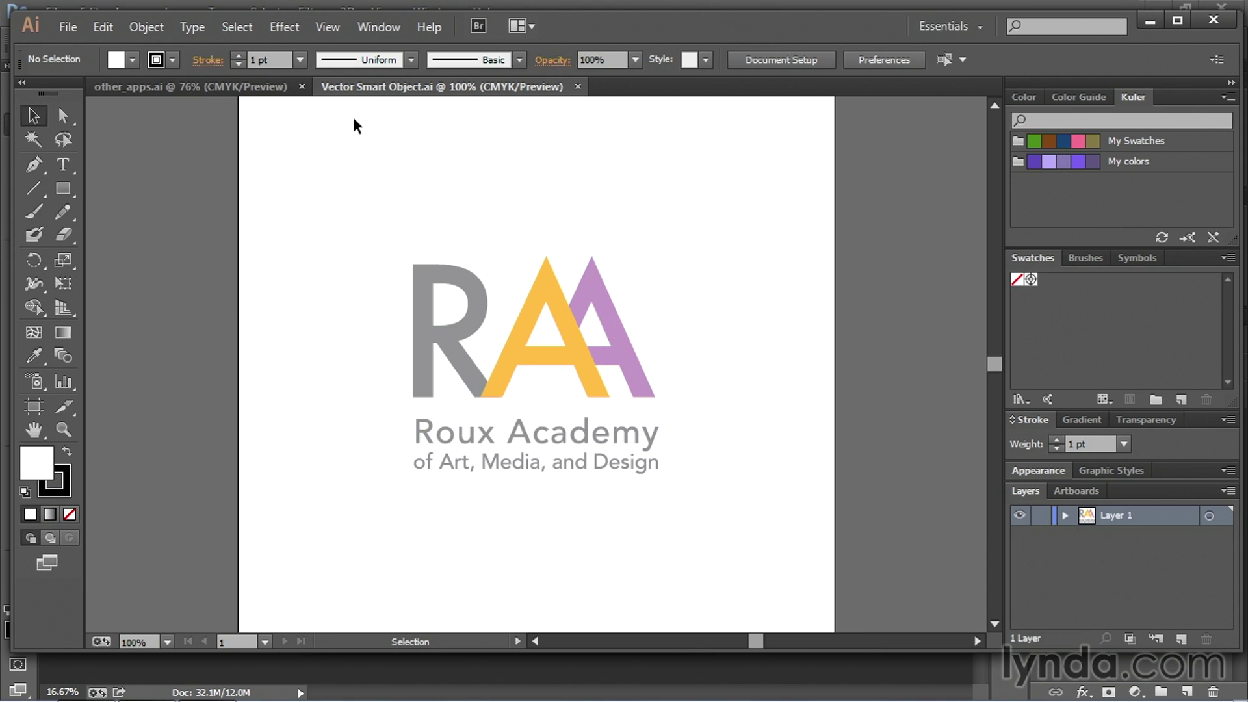
pyautogui.click(1177, 20)
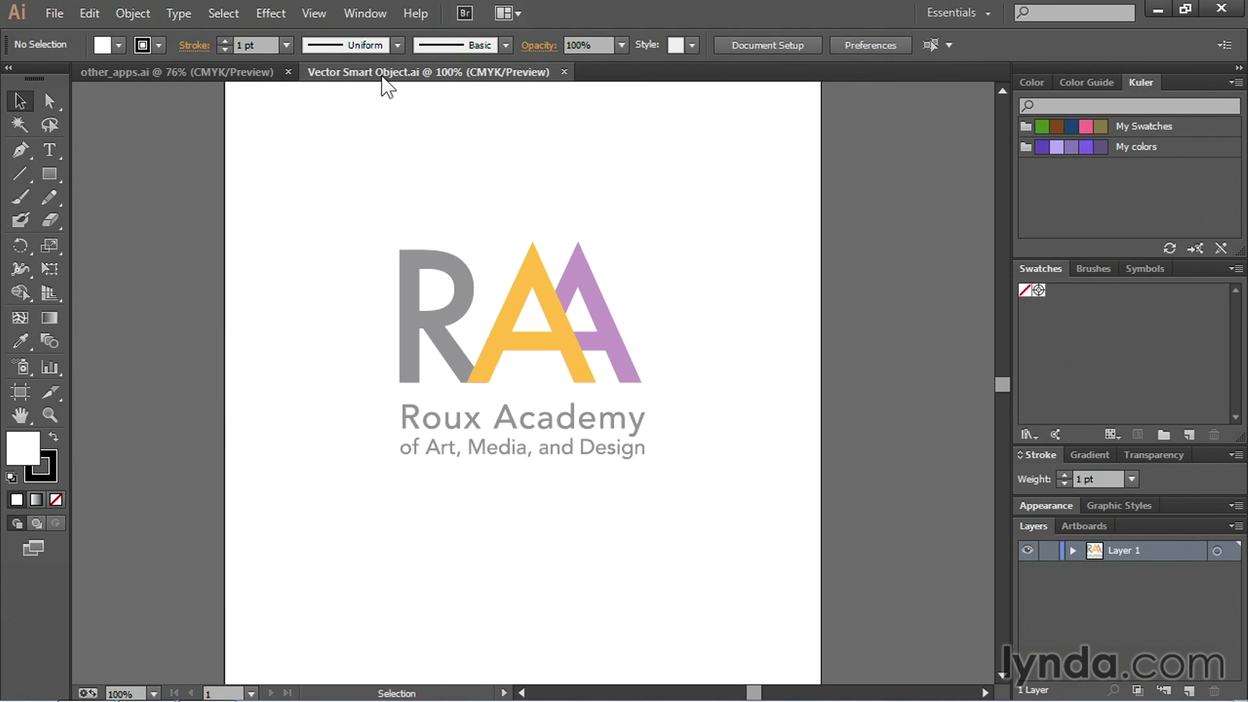
pyautogui.click(233, 77)
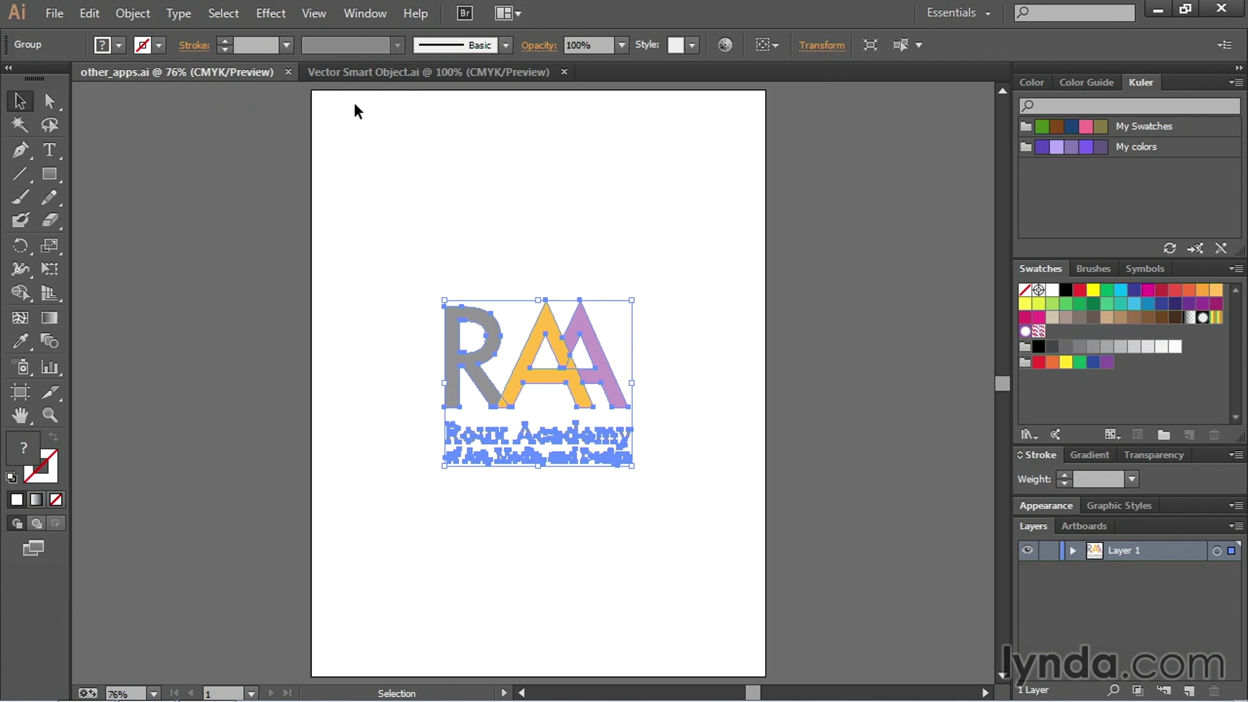
pyautogui.click(389, 76)
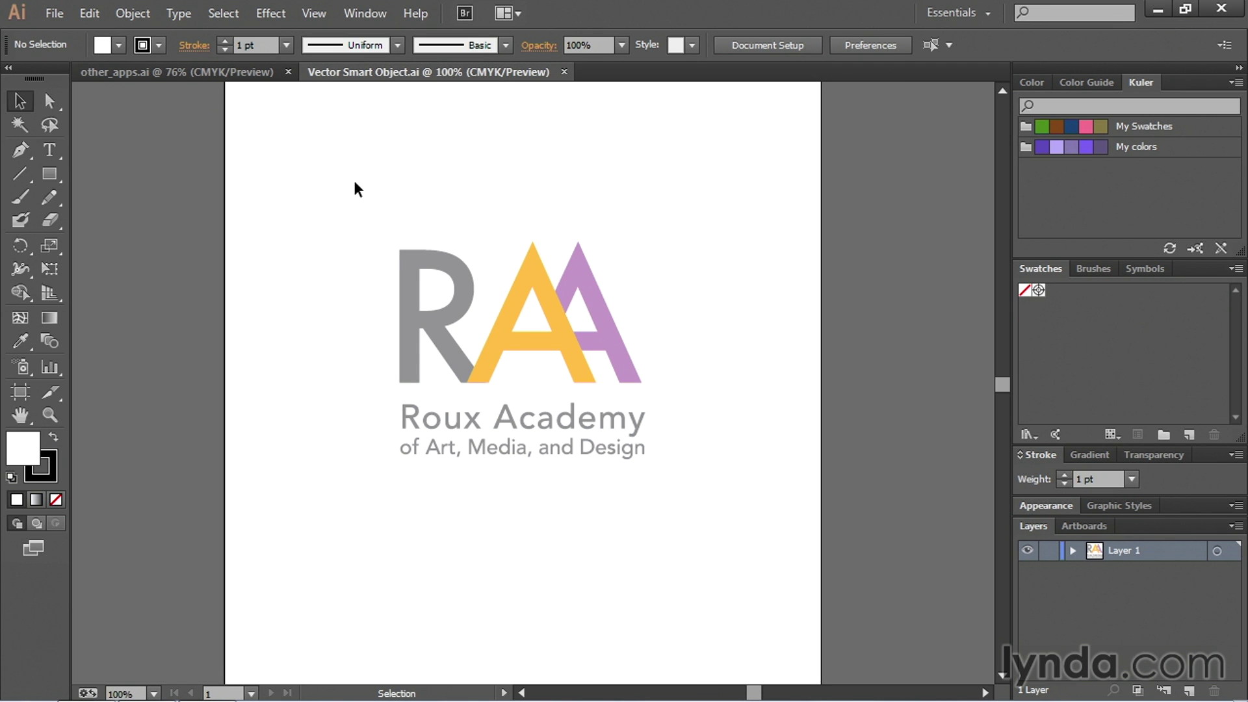
# Inside the logo group, fill the R and the Roux Academy text with black
pyautogui.click(409, 267)
pyautogui.doubleClick(410, 267)
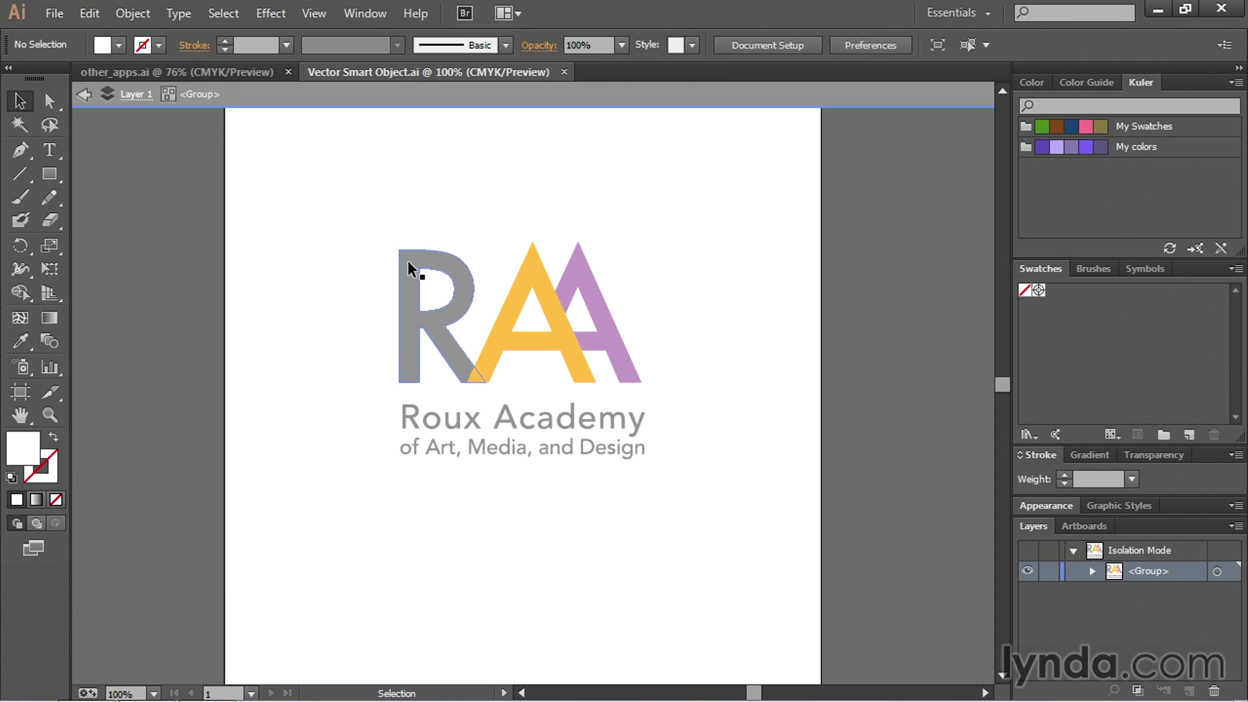
pyautogui.click(411, 268)
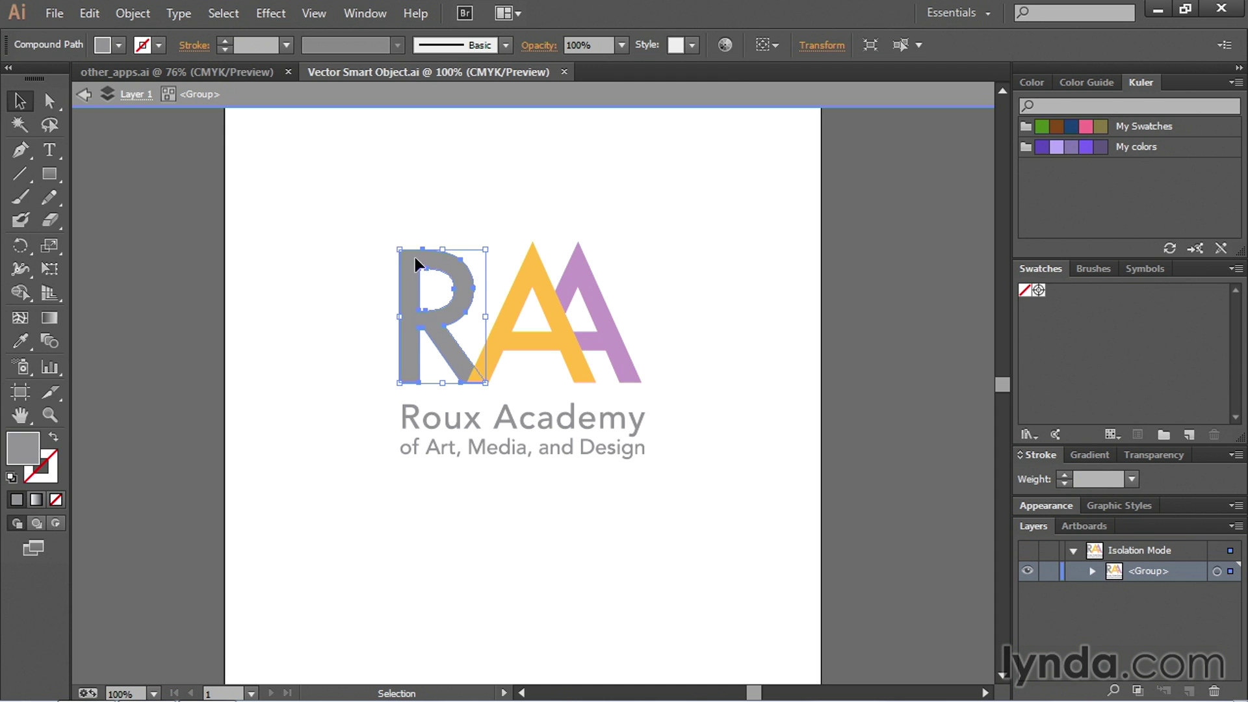
pyautogui.doubleClick(36, 448)
pyautogui.click(611, 475)
pyautogui.click(802, 244)
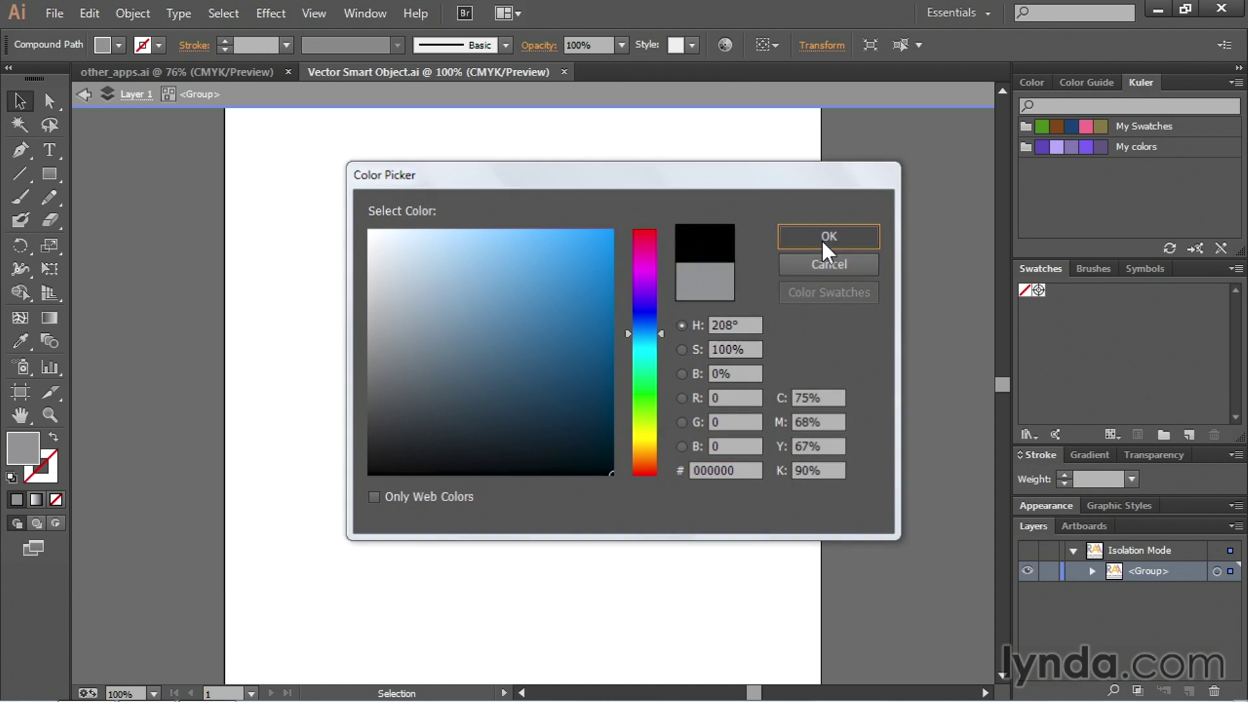
pyautogui.click(529, 414)
pyautogui.doubleClick(22, 448)
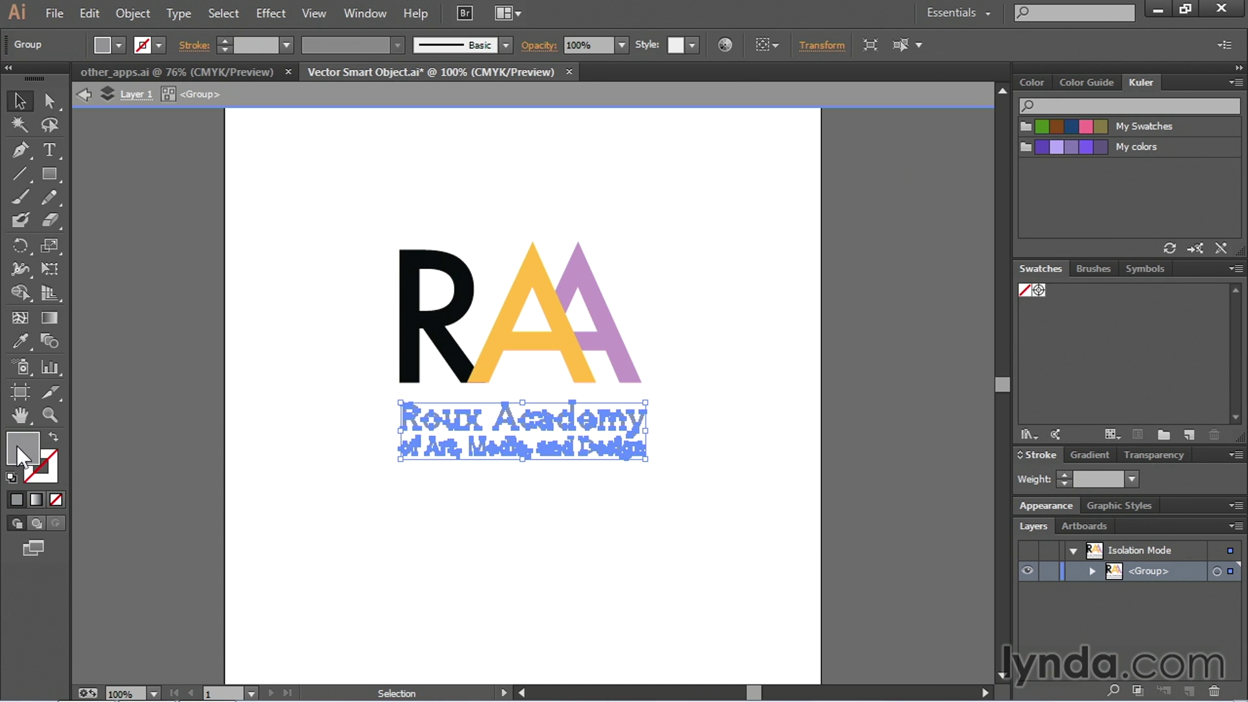
pyautogui.click(614, 478)
pyautogui.click(848, 241)
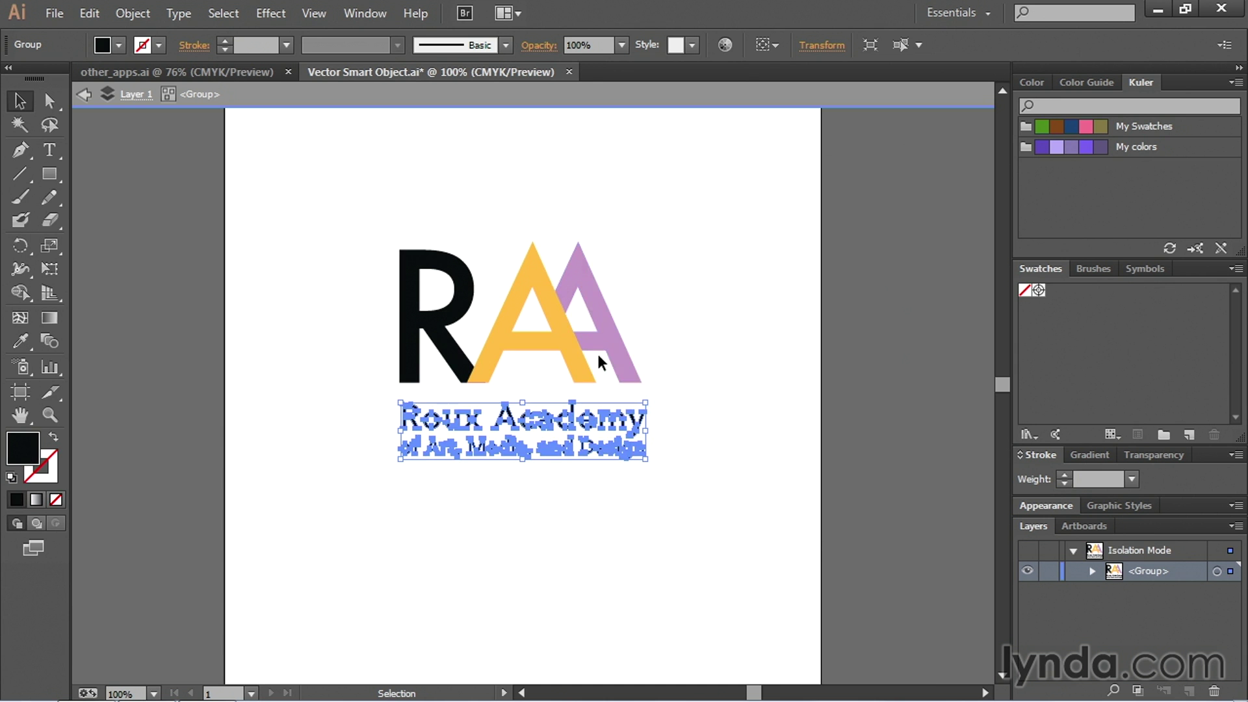
# Recolour the right A a bright orange
pyautogui.click(610, 345)
pyautogui.doubleClick(26, 449)
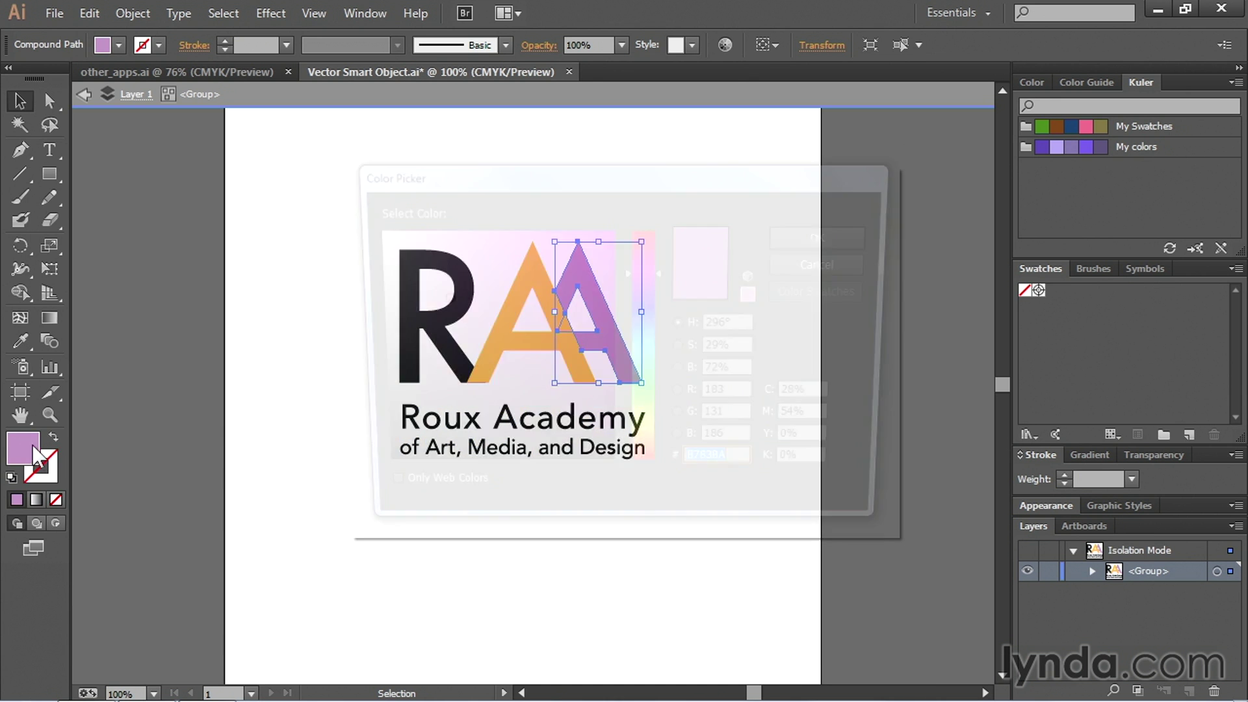
pyautogui.click(663, 295)
pyautogui.moveTo(666, 300); pyautogui.dragTo(669, 448)
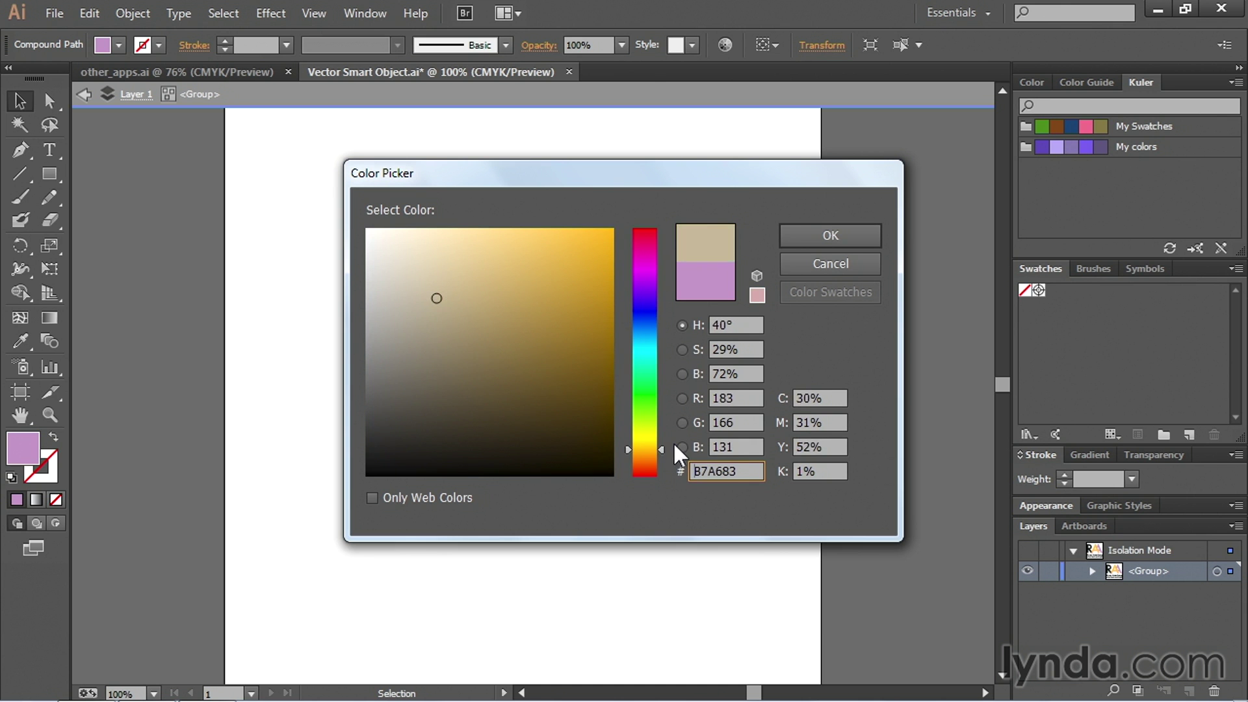
pyautogui.click(606, 234)
pyautogui.click(788, 239)
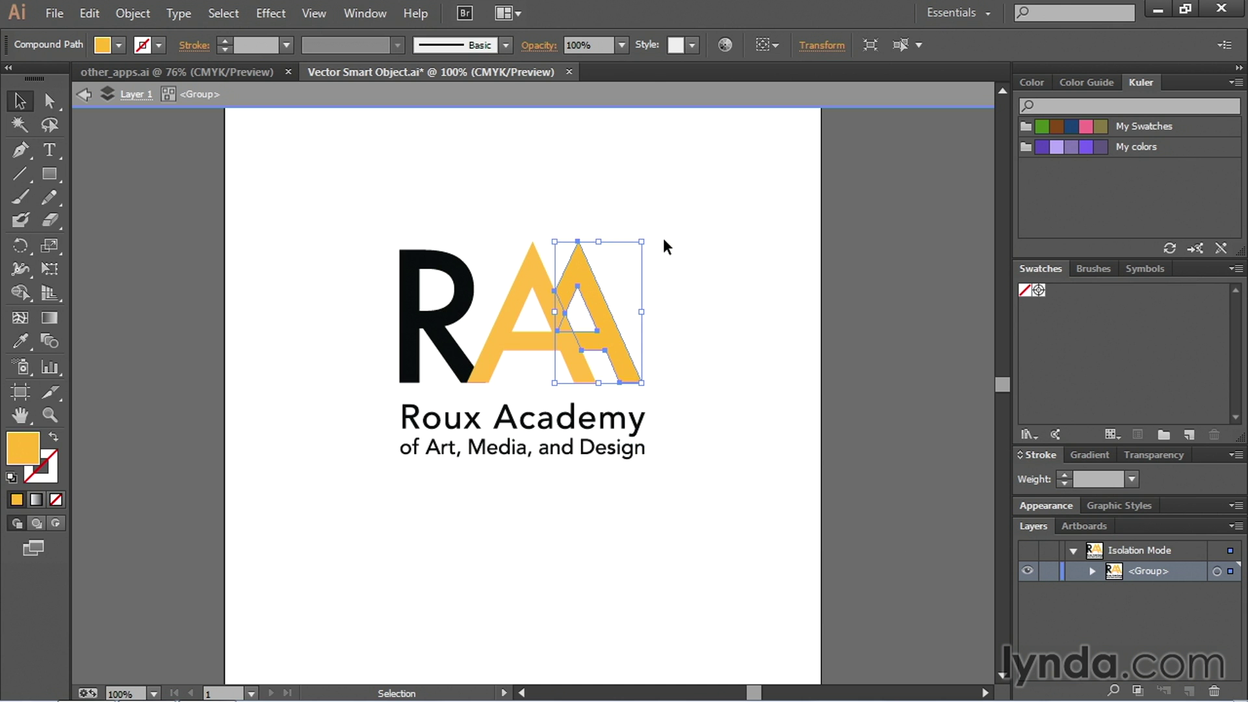
# Fill the middle A dark brown (663E04), exit isolation mode, and save the file
pyautogui.click(524, 273)
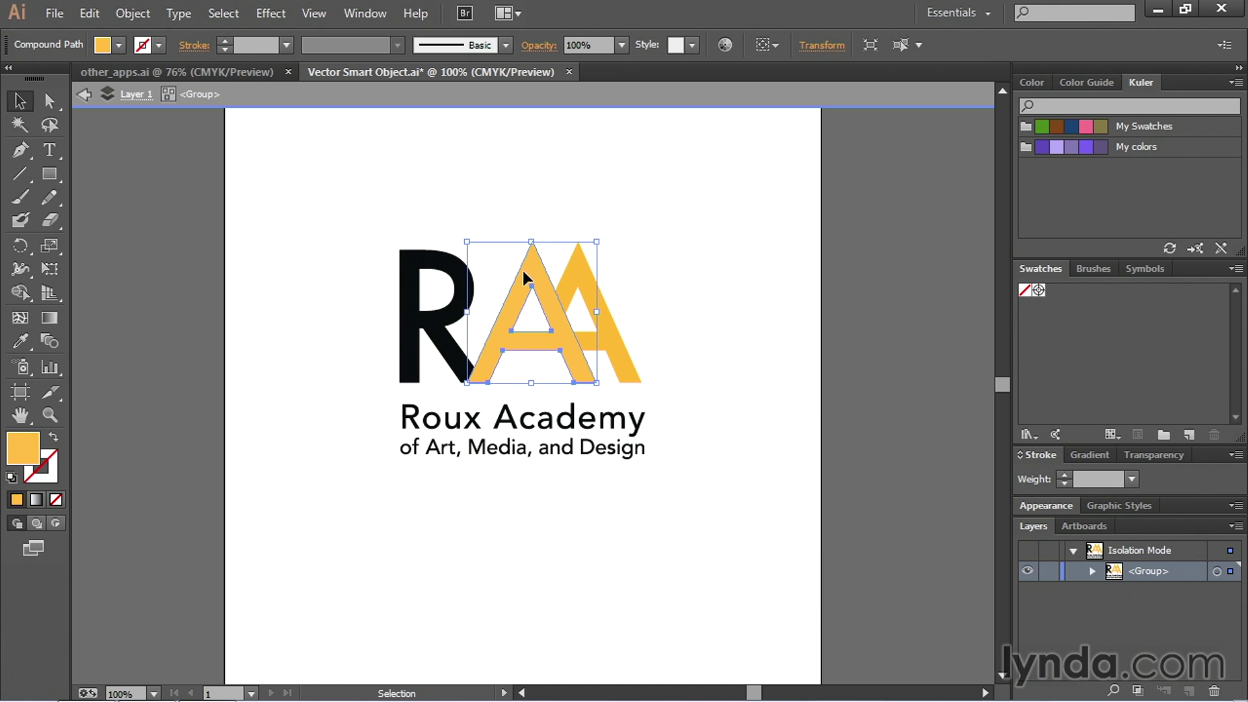
pyautogui.doubleClick(22, 453)
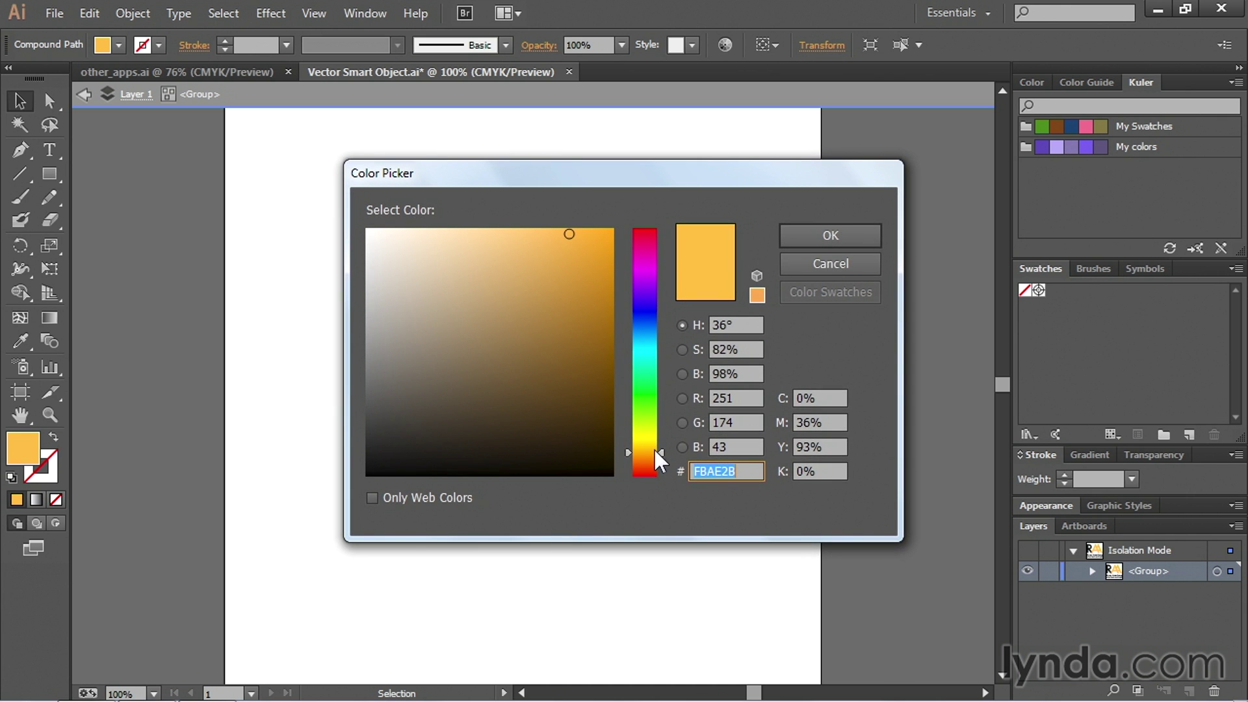
pyautogui.click(606, 377)
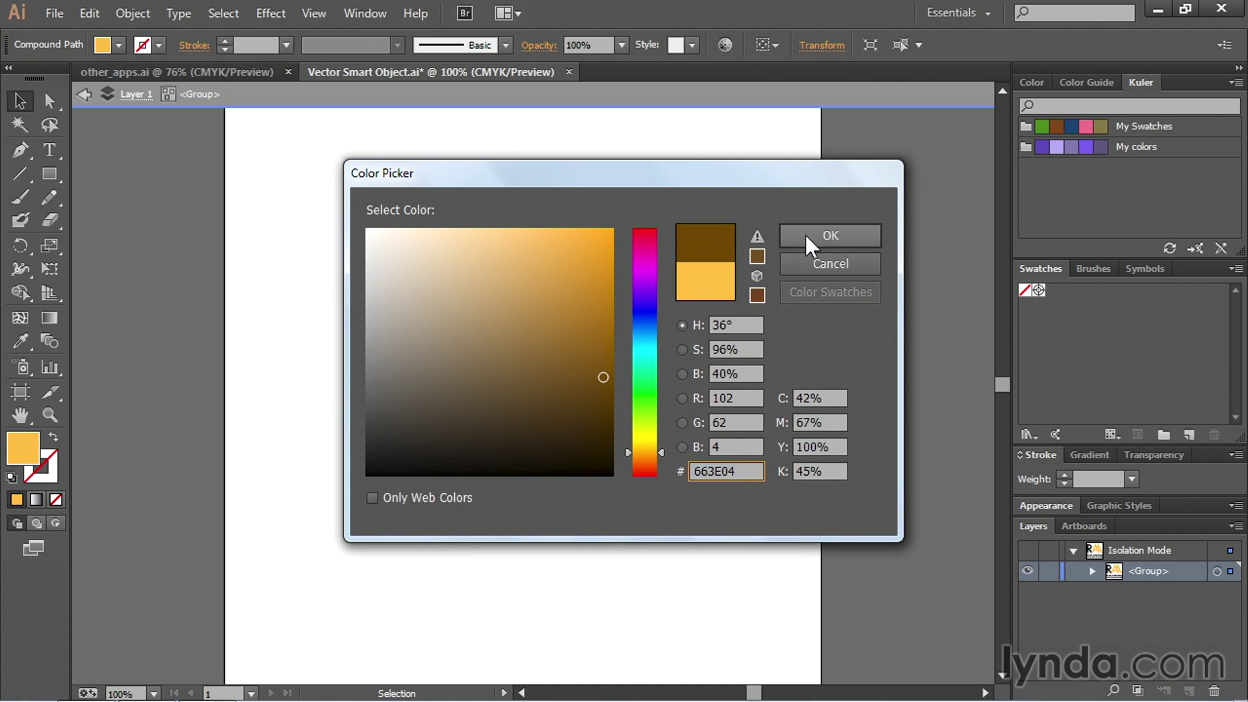
pyautogui.click(829, 235)
pyautogui.click(704, 233)
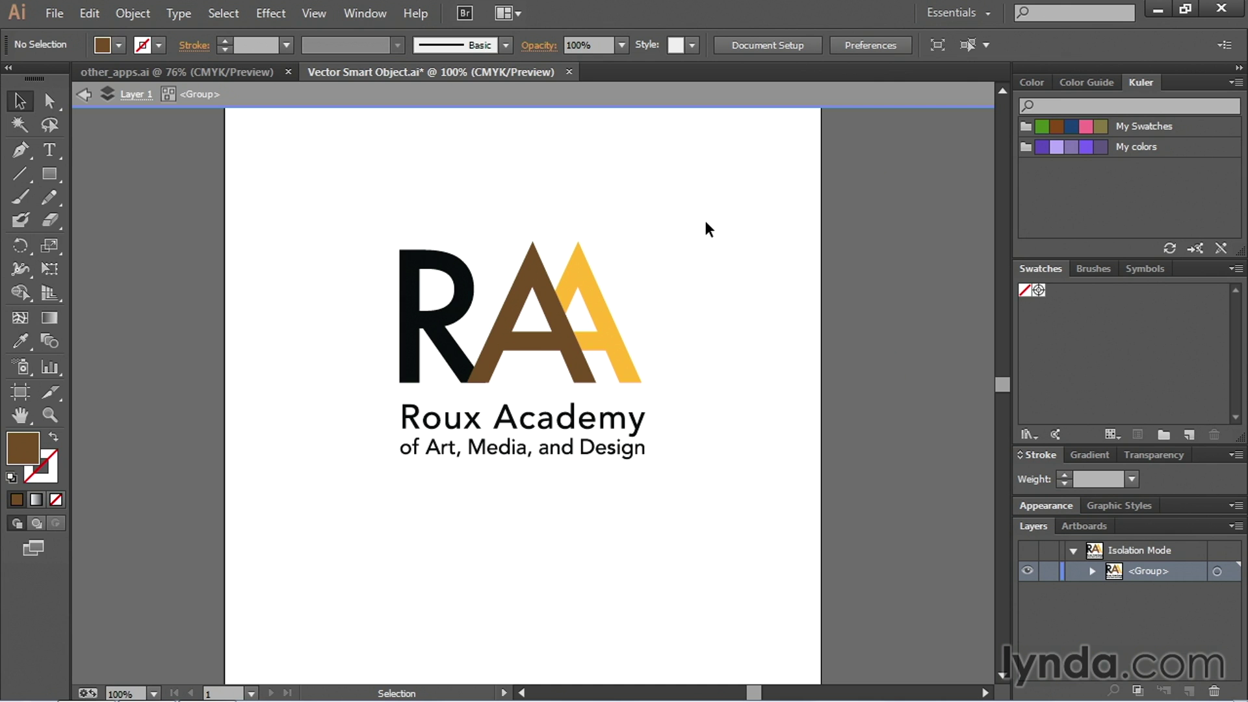
pyautogui.doubleClick(705, 228)
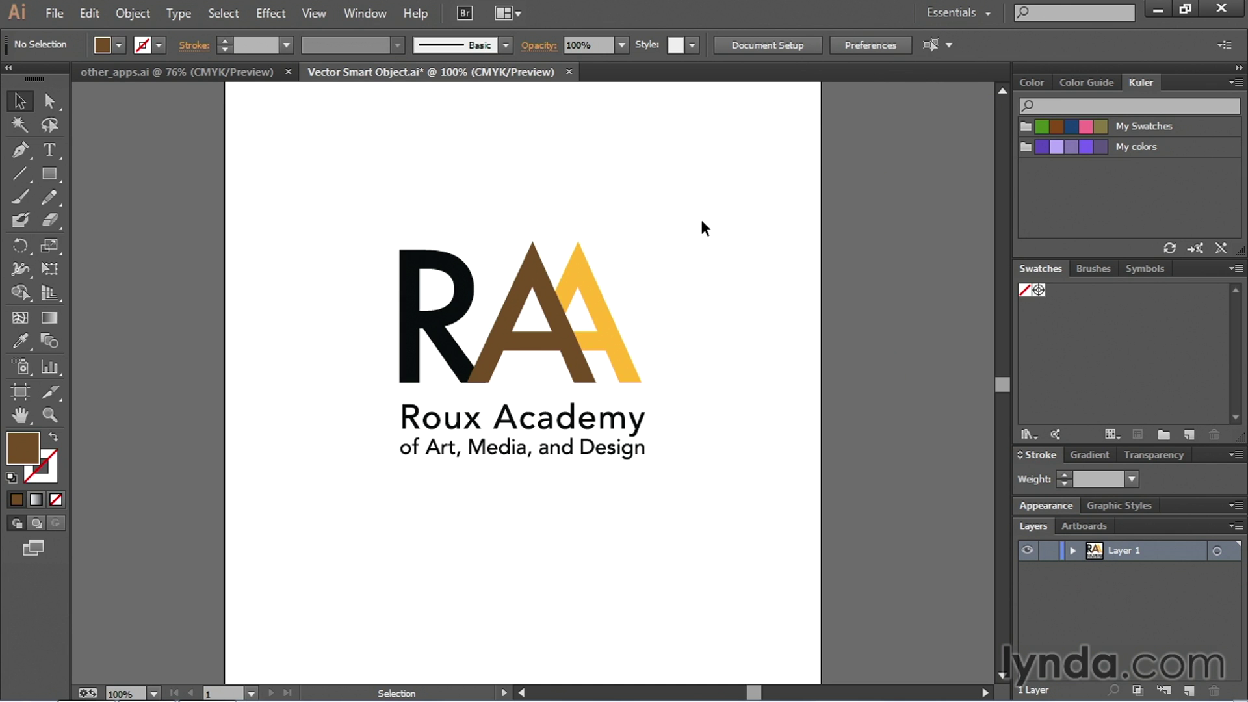
pyautogui.hotkey('ctrl', 's')
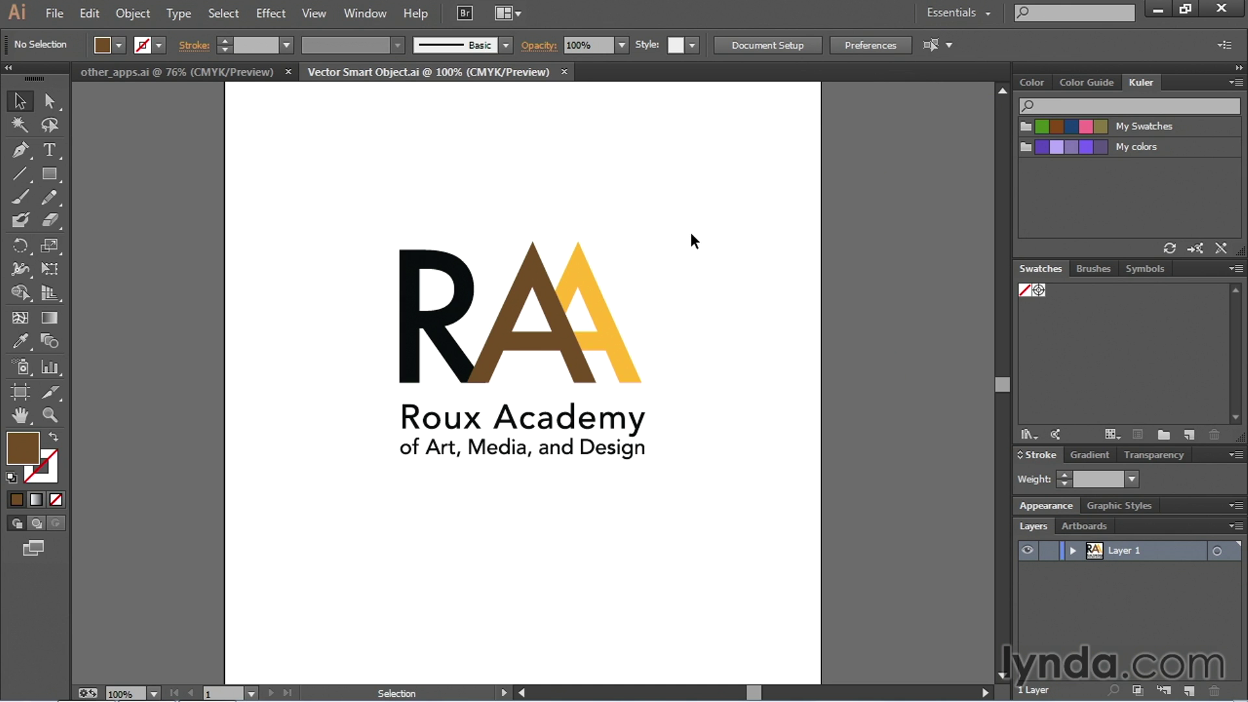
pyautogui.click(228, 73)
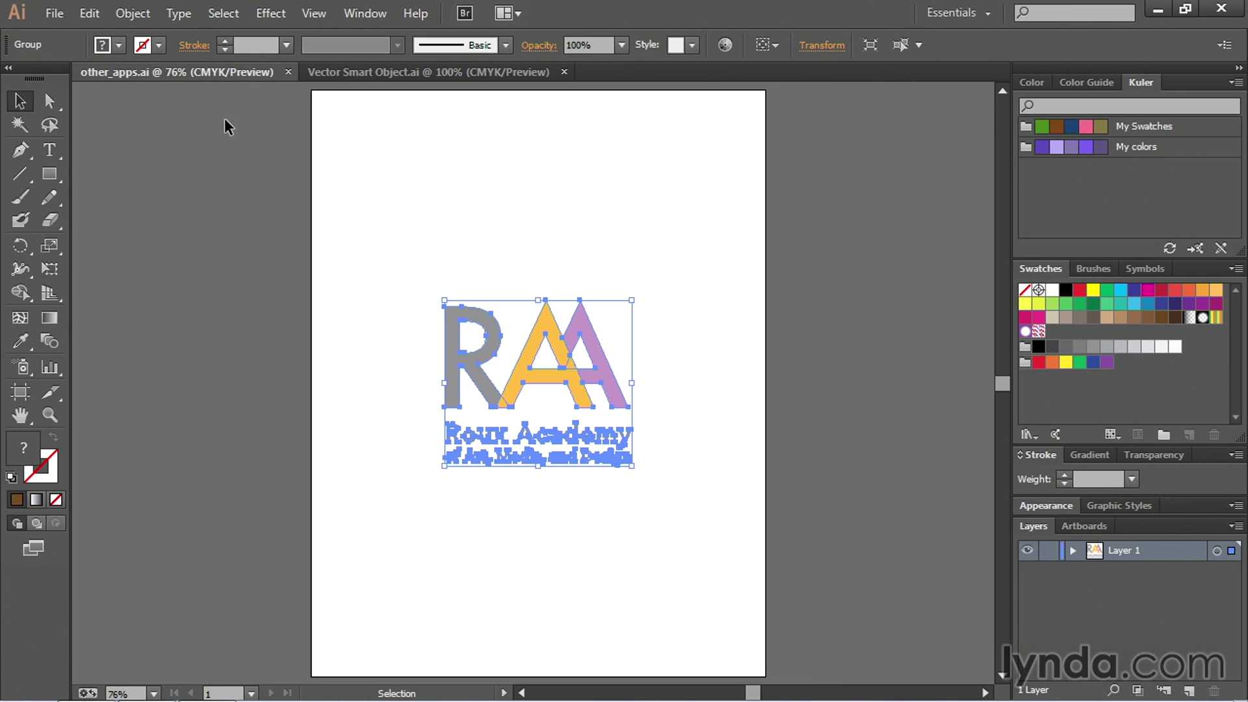
# Review the logo smart object in Photoshop, then create a default one-page Letter document in InDesign
pyautogui.press('alt')
pyautogui.hotkey('alt', 'Tab')
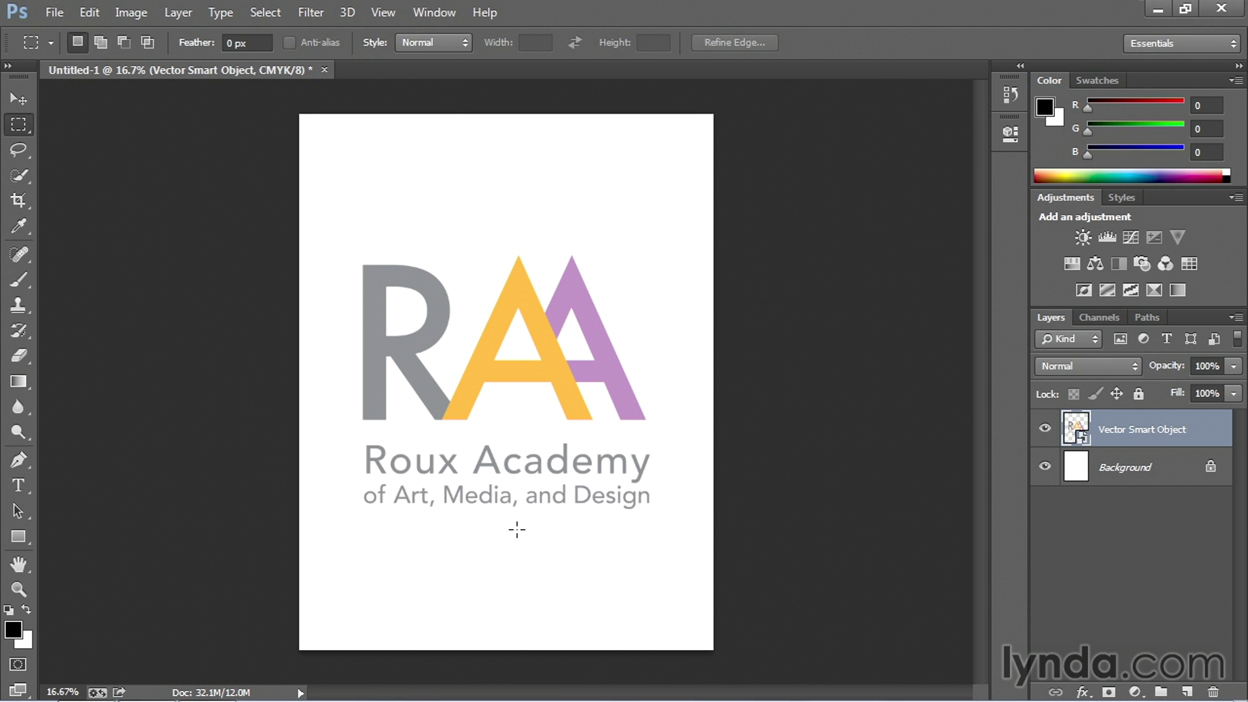
pyautogui.hotkey('alt', 'Tab')
pyautogui.click(54, 13)
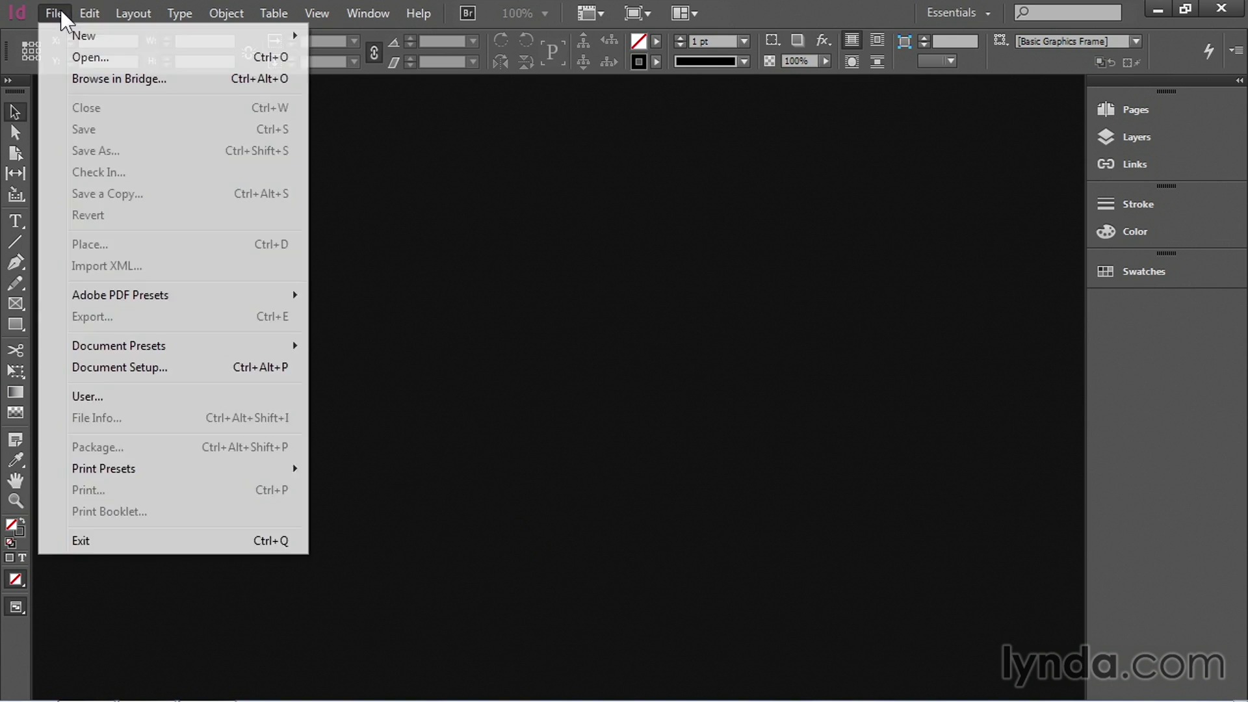
pyautogui.moveTo(252, 45)
pyautogui.click(359, 39)
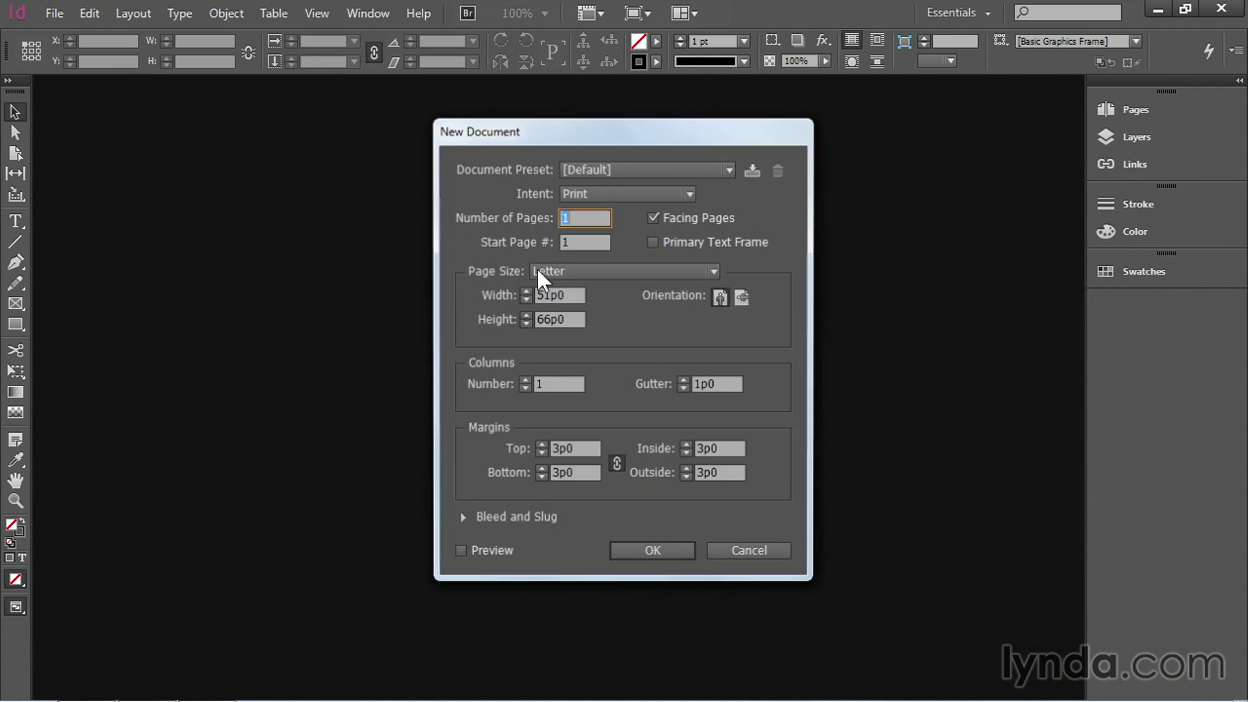
pyautogui.click(653, 553)
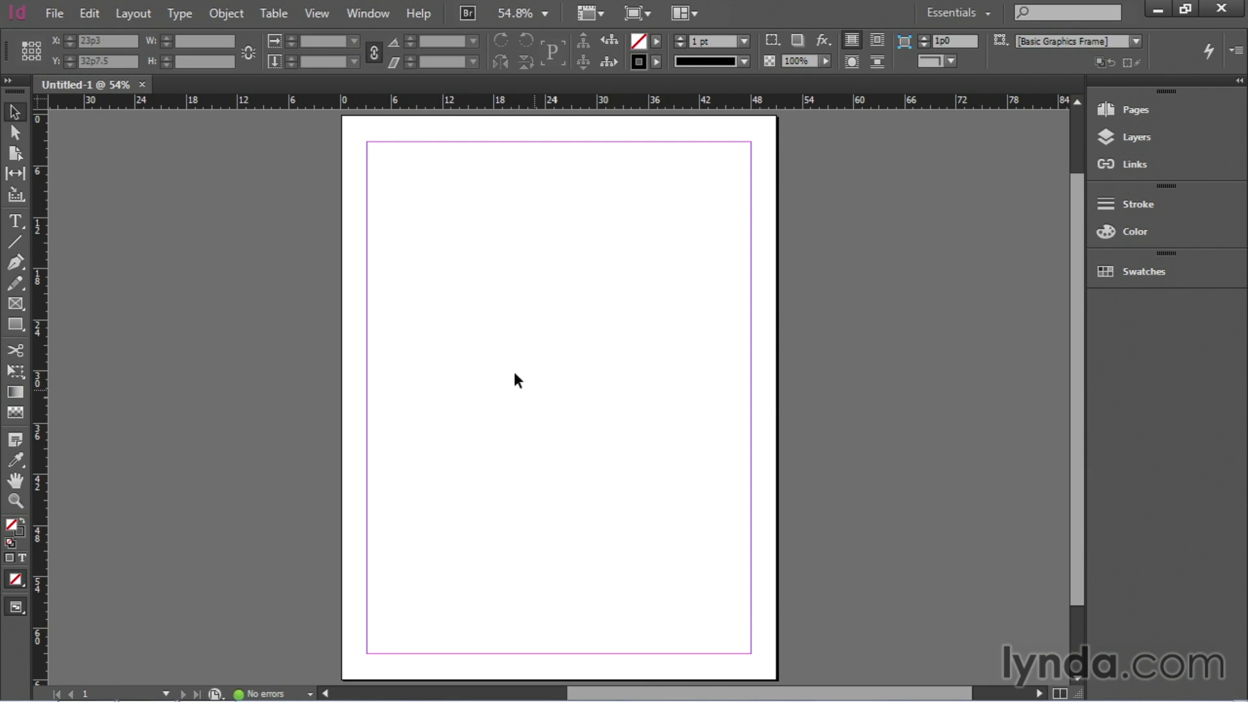
# Place Chapter 15's other_apps.ai logo on the page and move it to the upper left
pyautogui.click(55, 14)
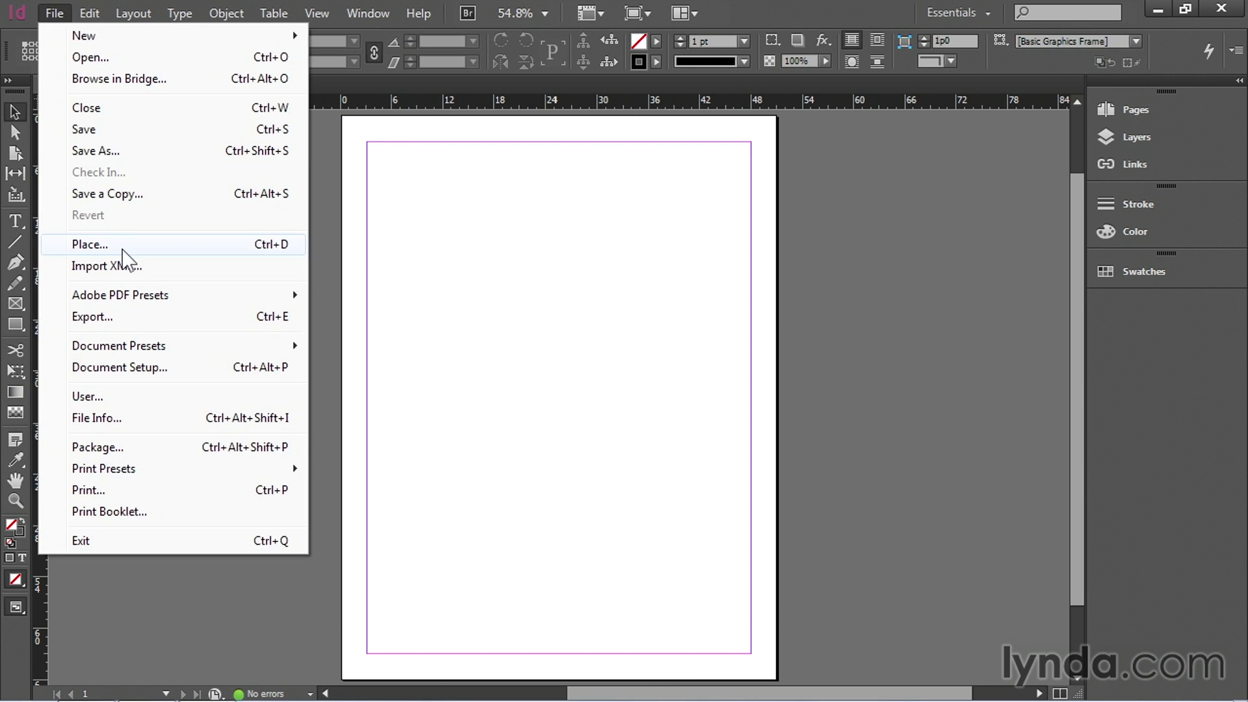
pyautogui.click(121, 245)
pyautogui.click(379, 237)
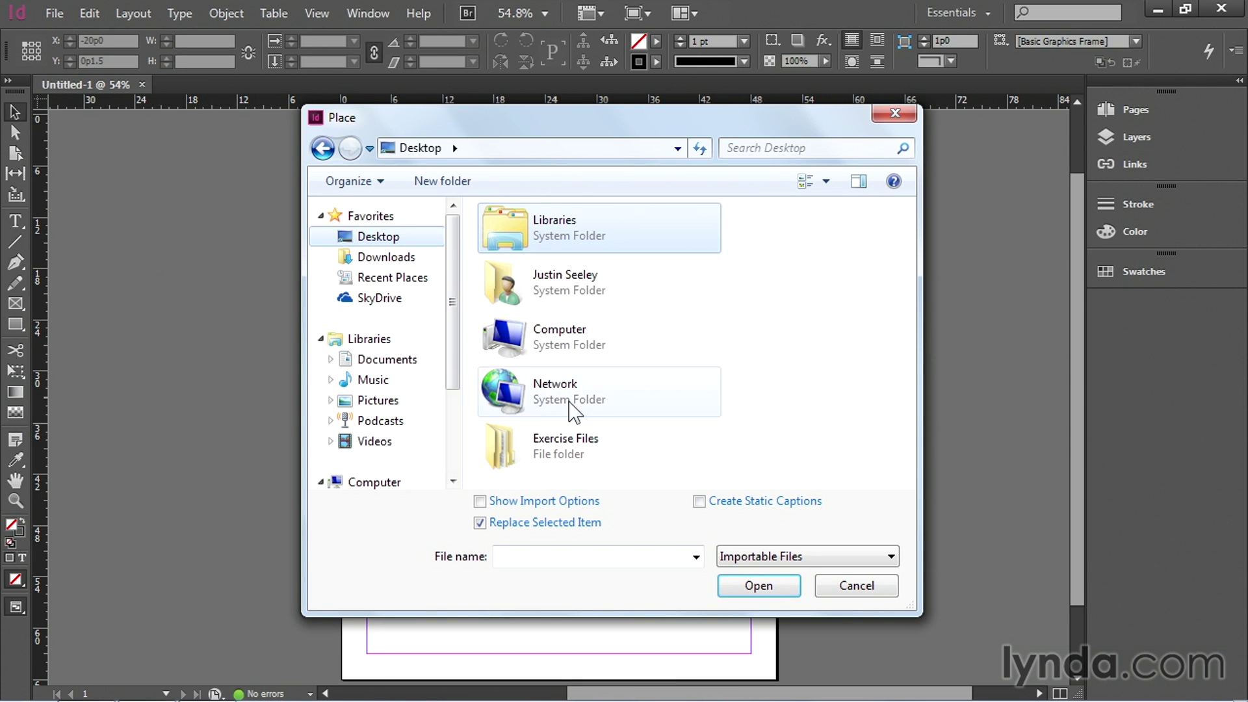
pyautogui.doubleClick(577, 447)
pyautogui.scroll(-2, 585, 426)
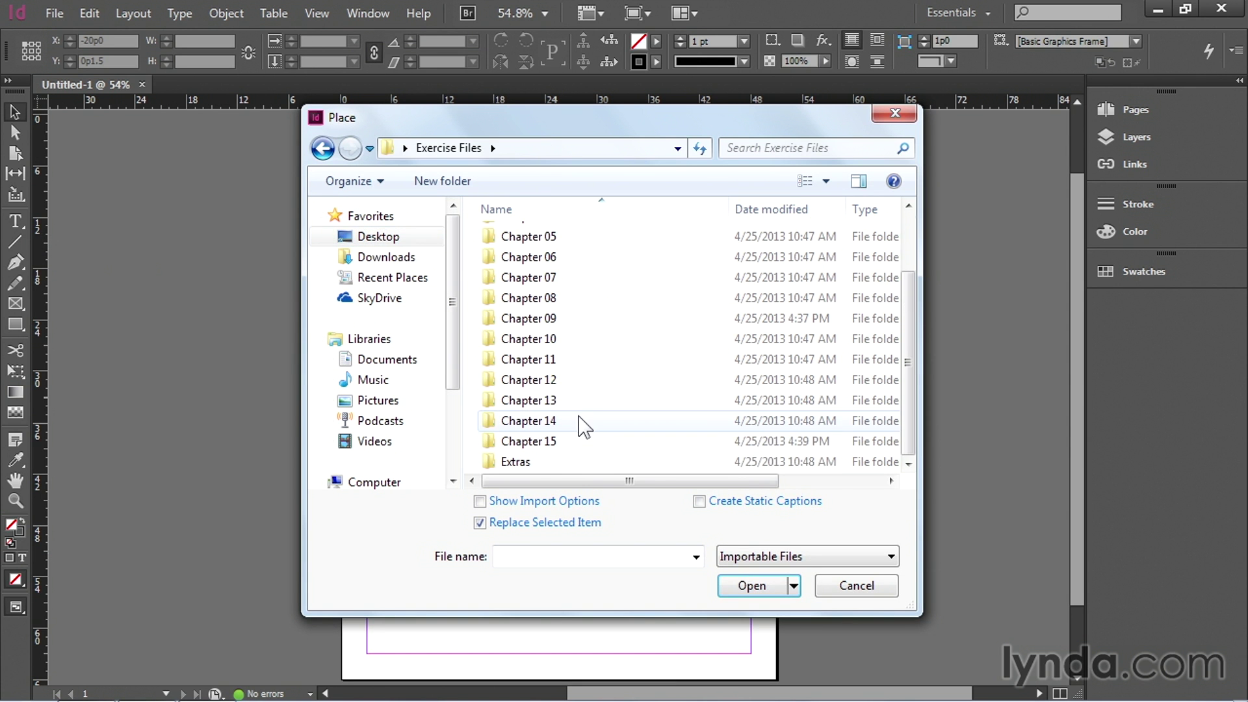
pyautogui.doubleClick(556, 448)
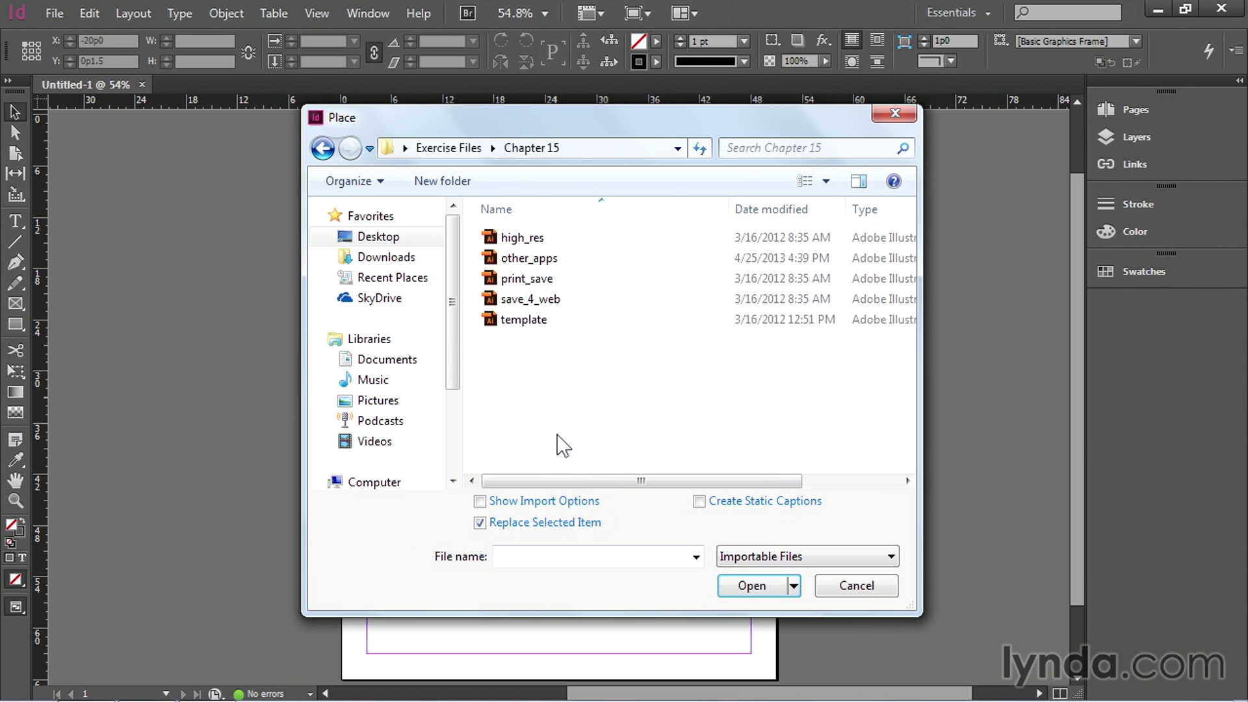
pyautogui.click(530, 260)
pyautogui.click(753, 588)
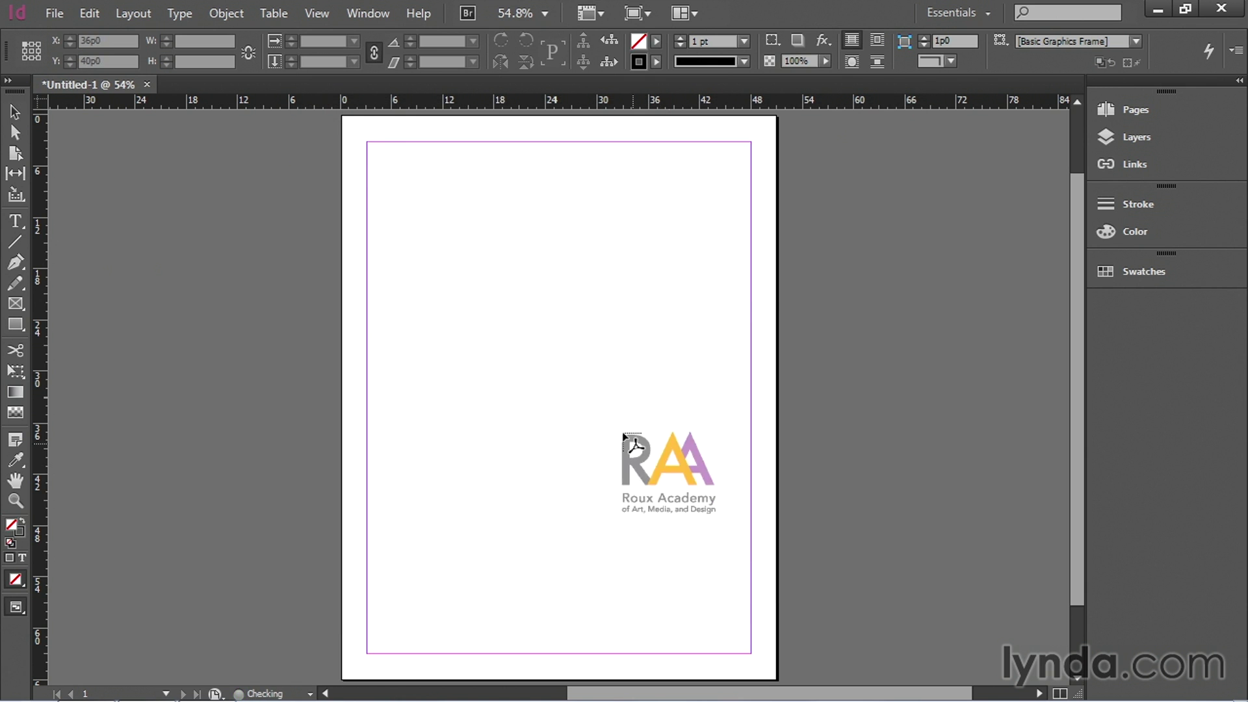
pyautogui.click(482, 300)
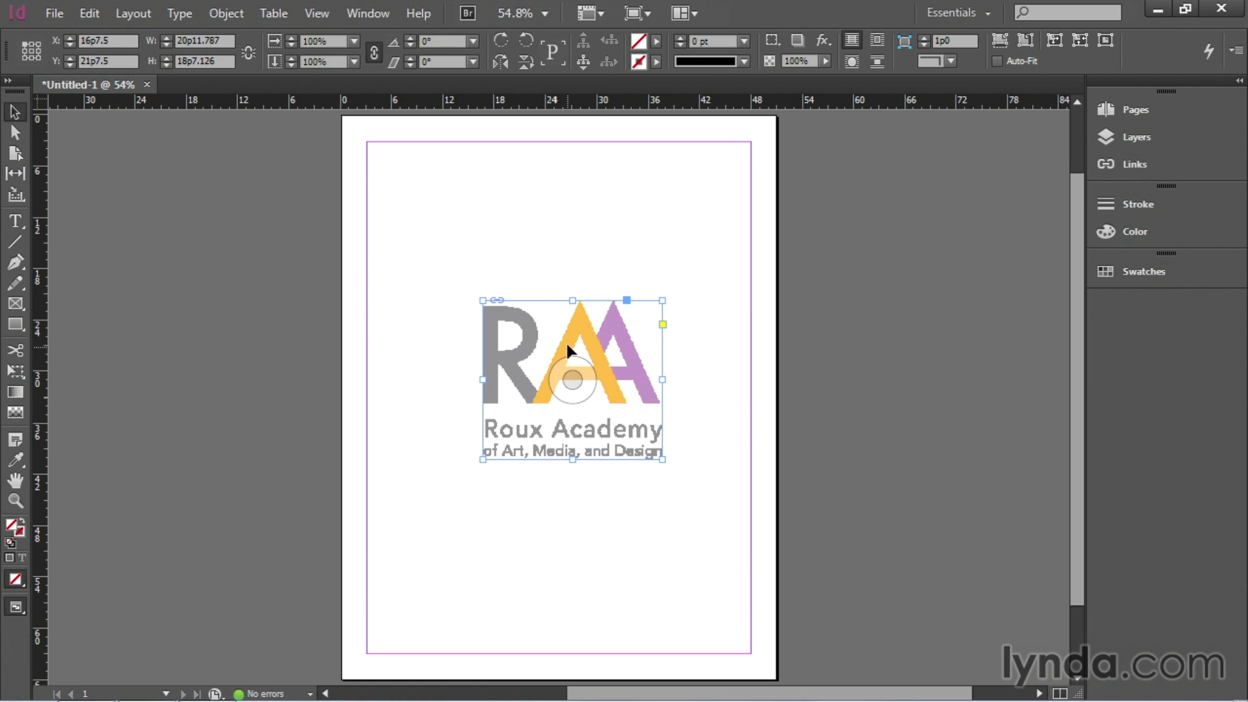
pyautogui.moveTo(567, 350); pyautogui.dragTo(503, 337)
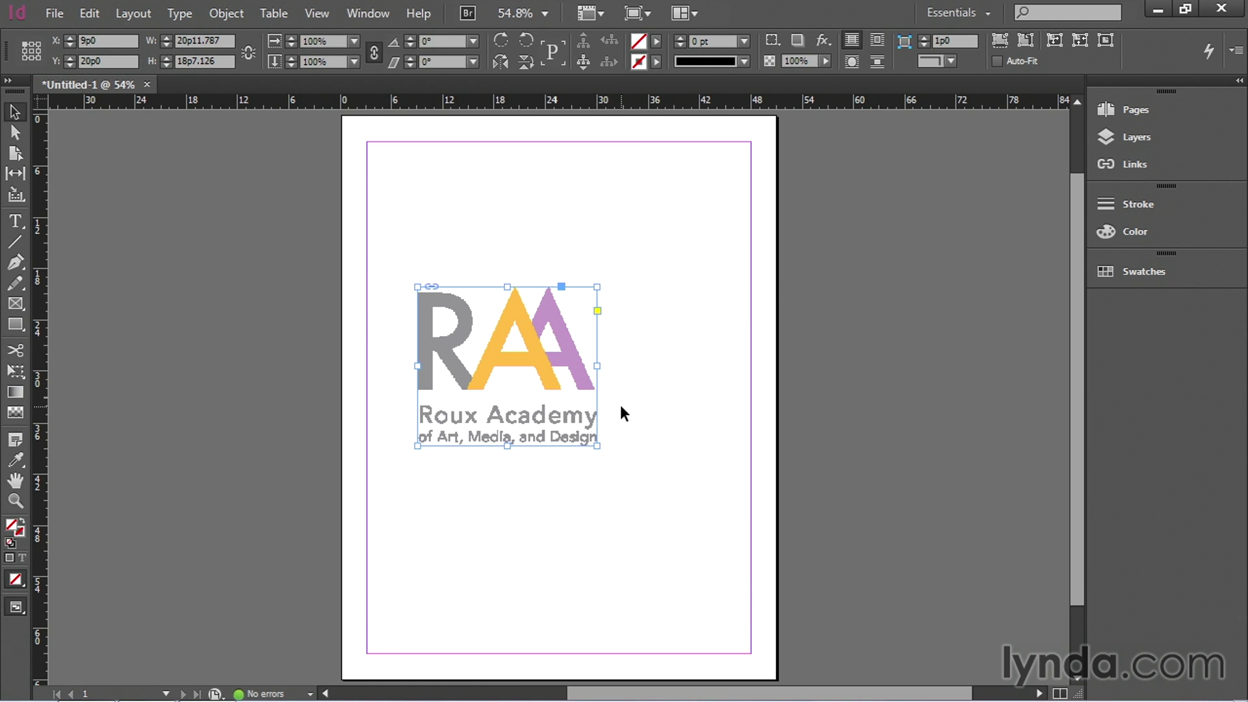
# Float the Links panel over the page and collapse the Layers panel and Link Info section
pyautogui.click(366, 13)
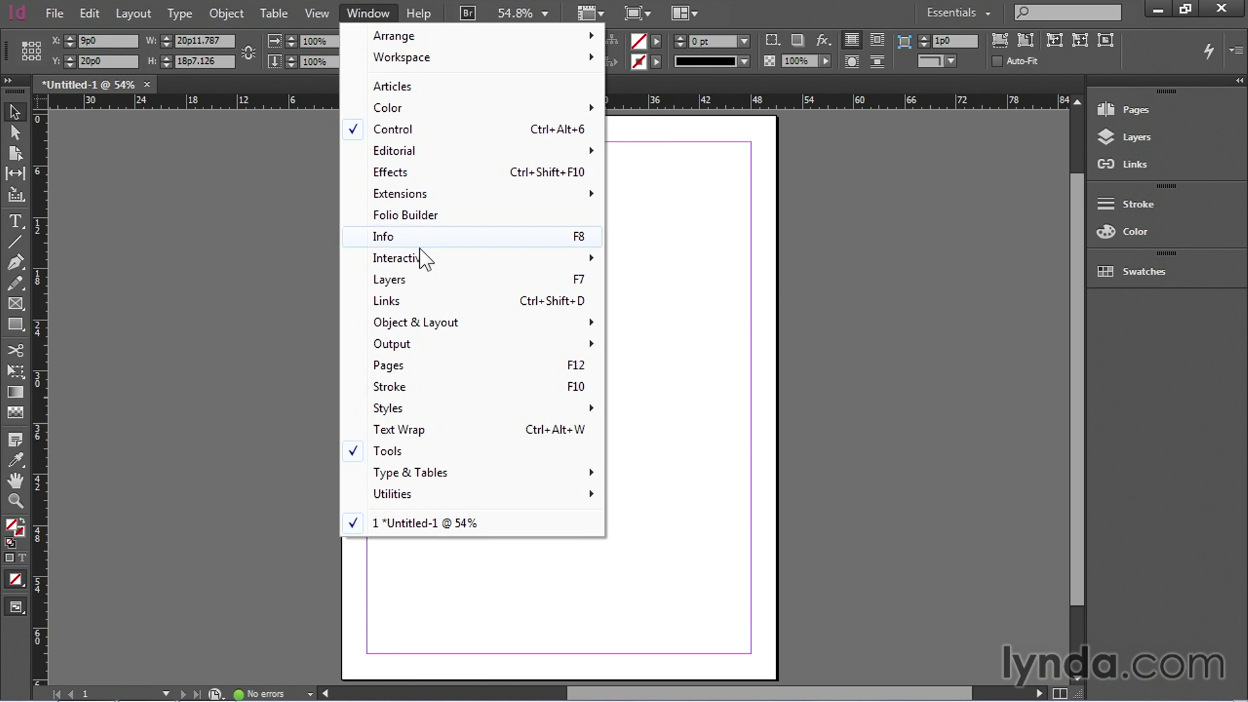
pyautogui.click(428, 301)
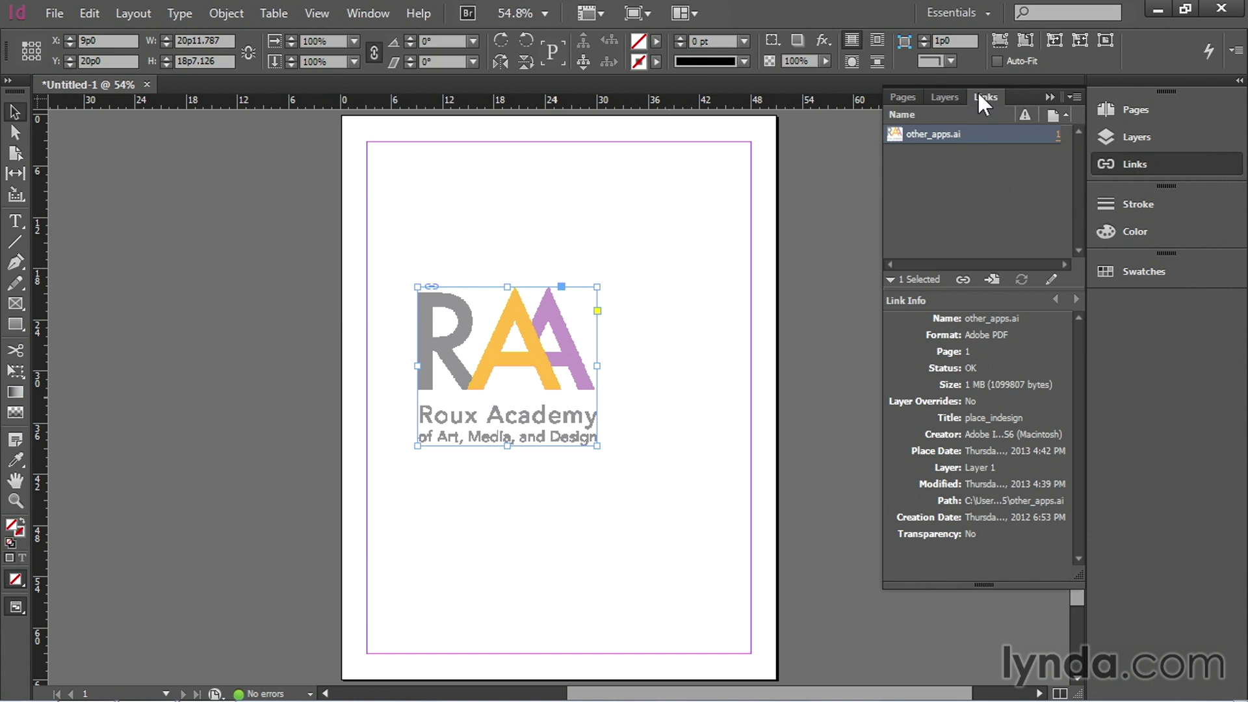
pyautogui.moveTo(979, 94); pyautogui.dragTo(672, 169)
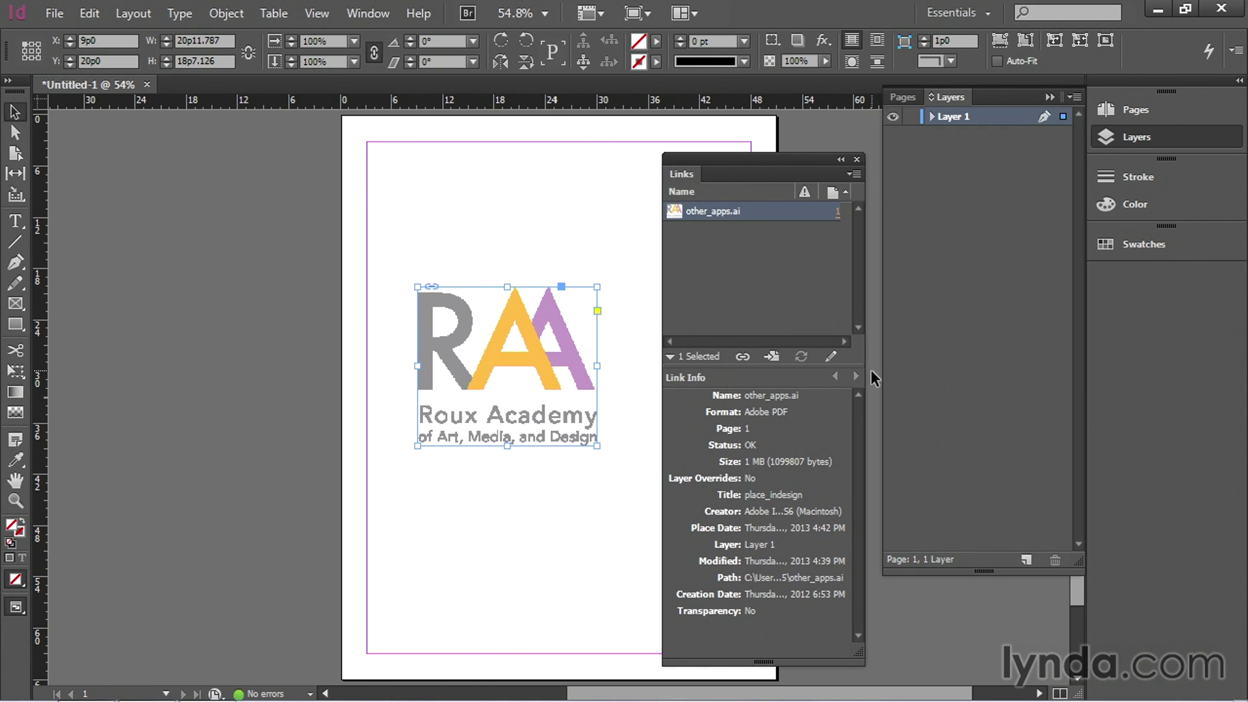
pyautogui.click(1050, 92)
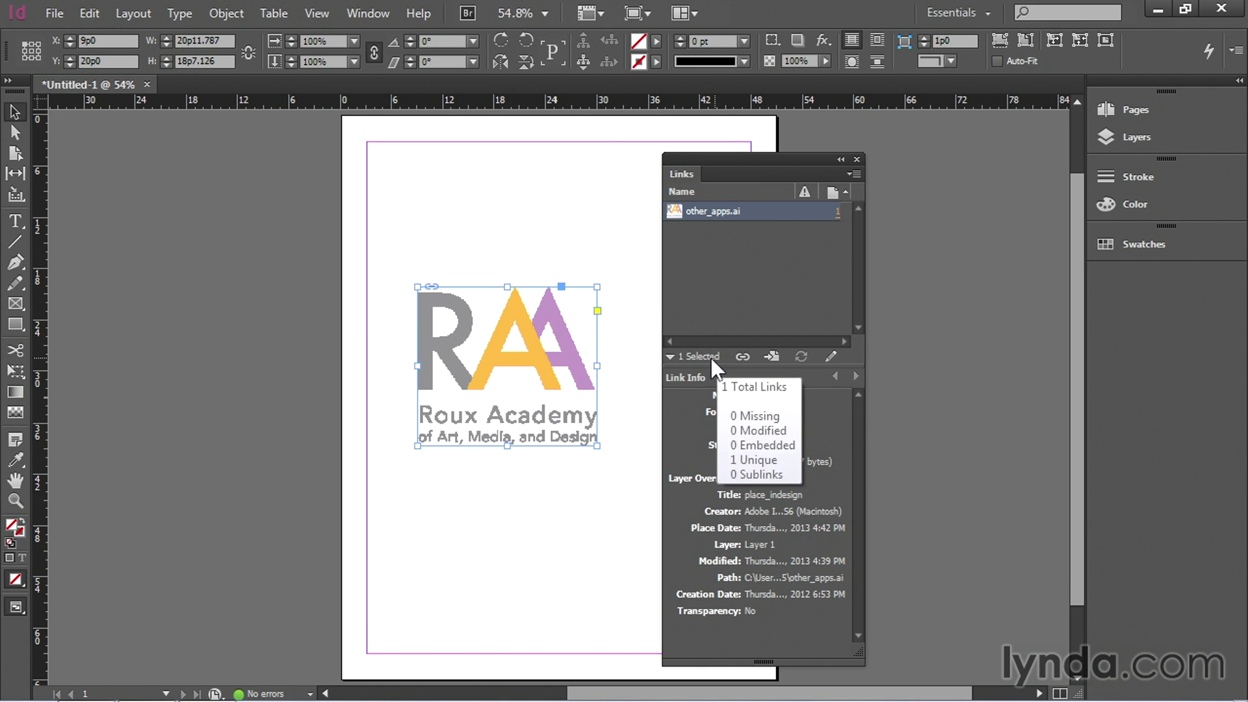
pyautogui.click(669, 357)
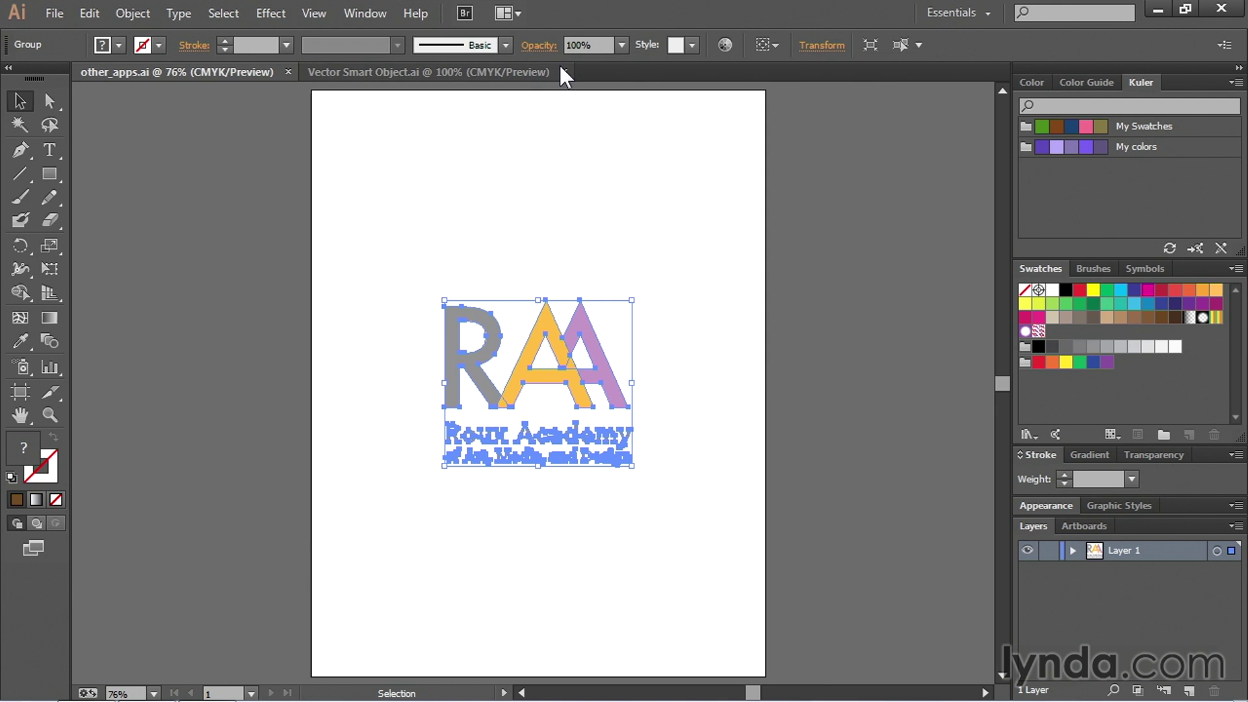
# Close the extra logo document, zoom in, and enter the logo group for editing
pyautogui.click(559, 74)
pyautogui.click(564, 72)
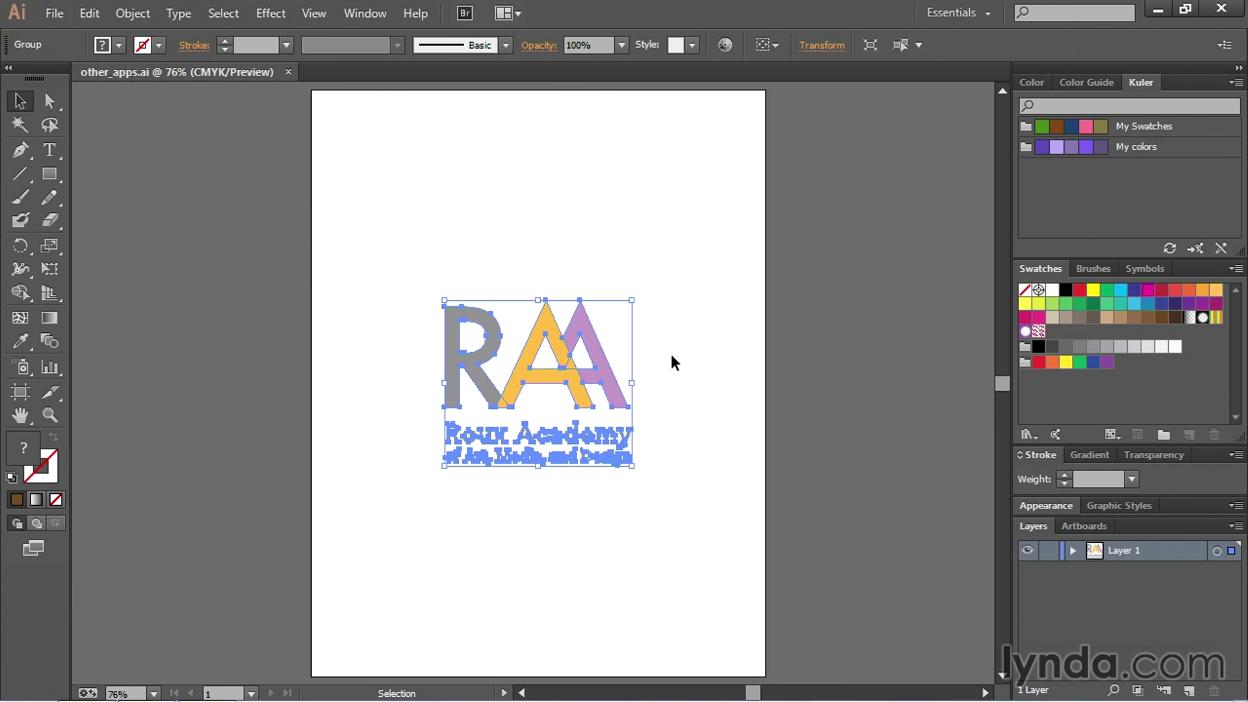
pyautogui.click(697, 557)
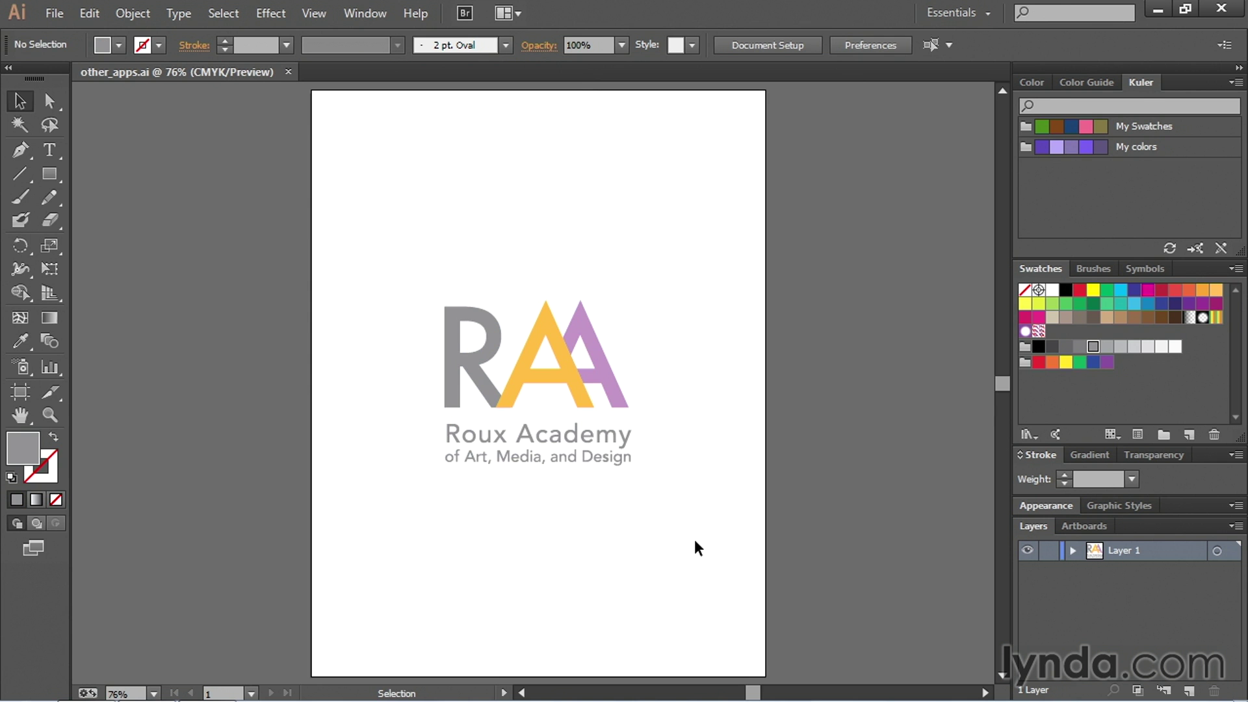
pyautogui.hotkey('ctrl', '+')
pyautogui.hotkey('ctrl', '+')
pyautogui.hotkey('ctrl', '+')
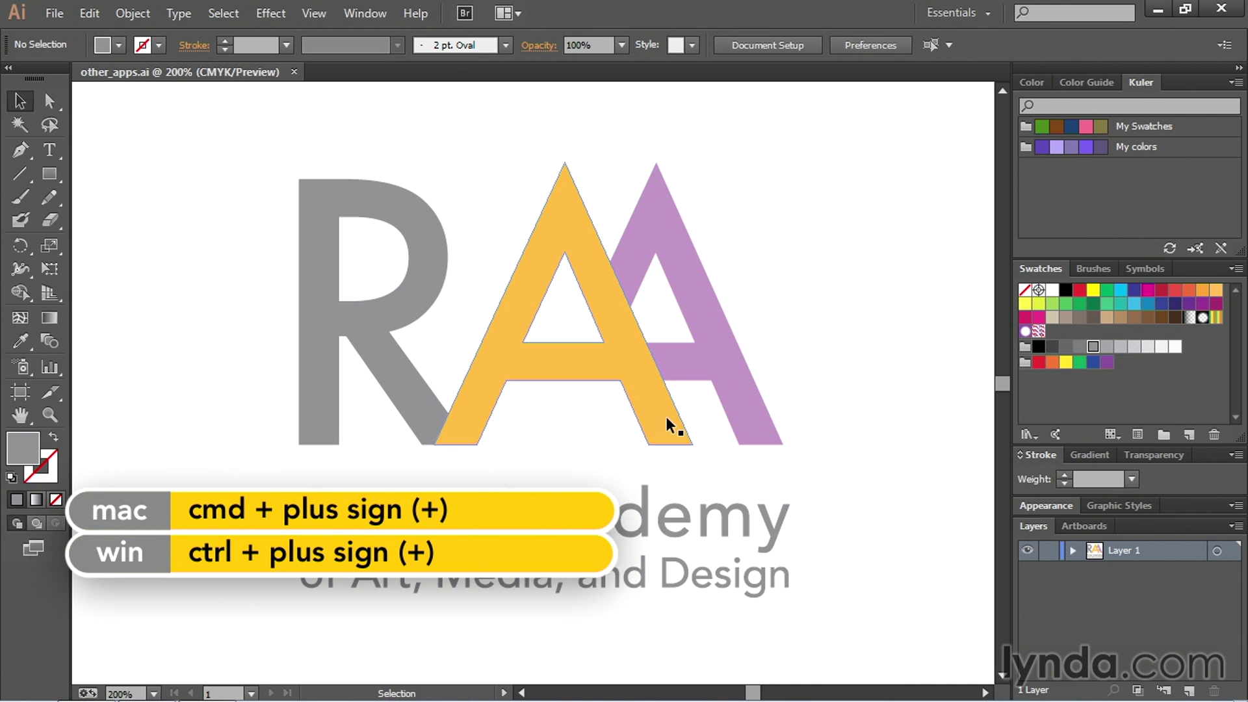
pyautogui.click(632, 383)
pyautogui.doubleClick(631, 384)
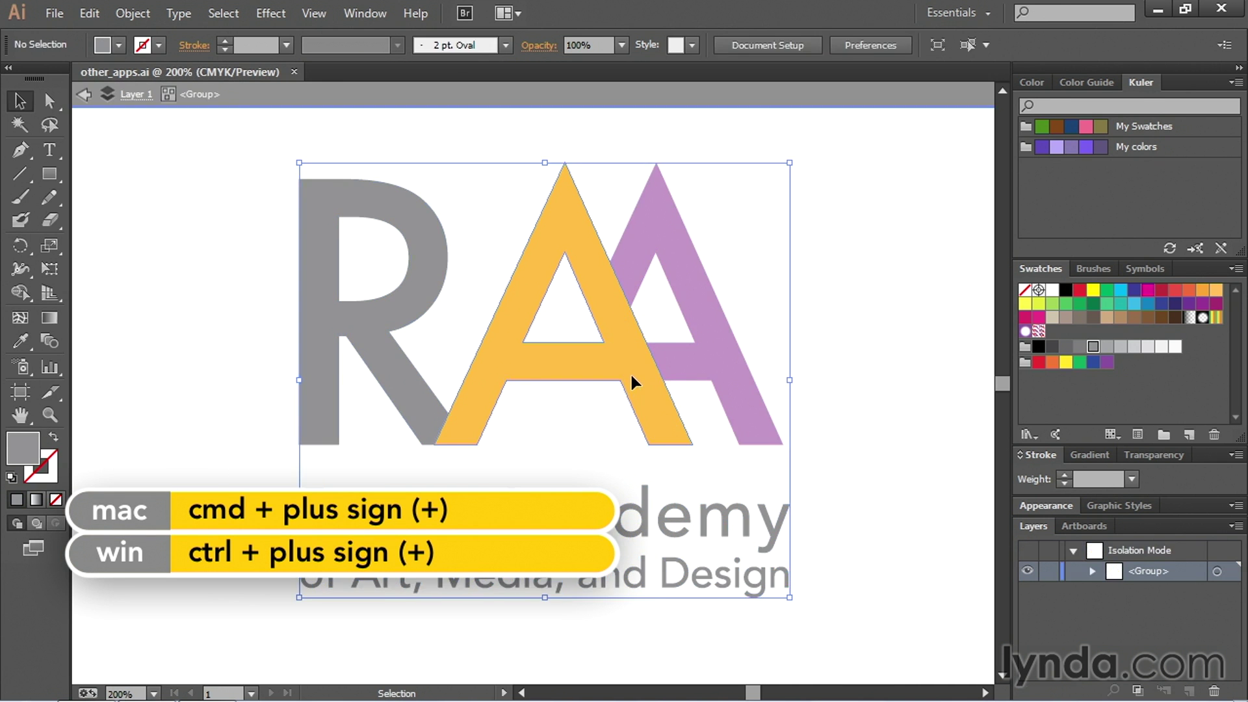
# Fill the first A red and the second A a dark maroon
pyautogui.click(1077, 291)
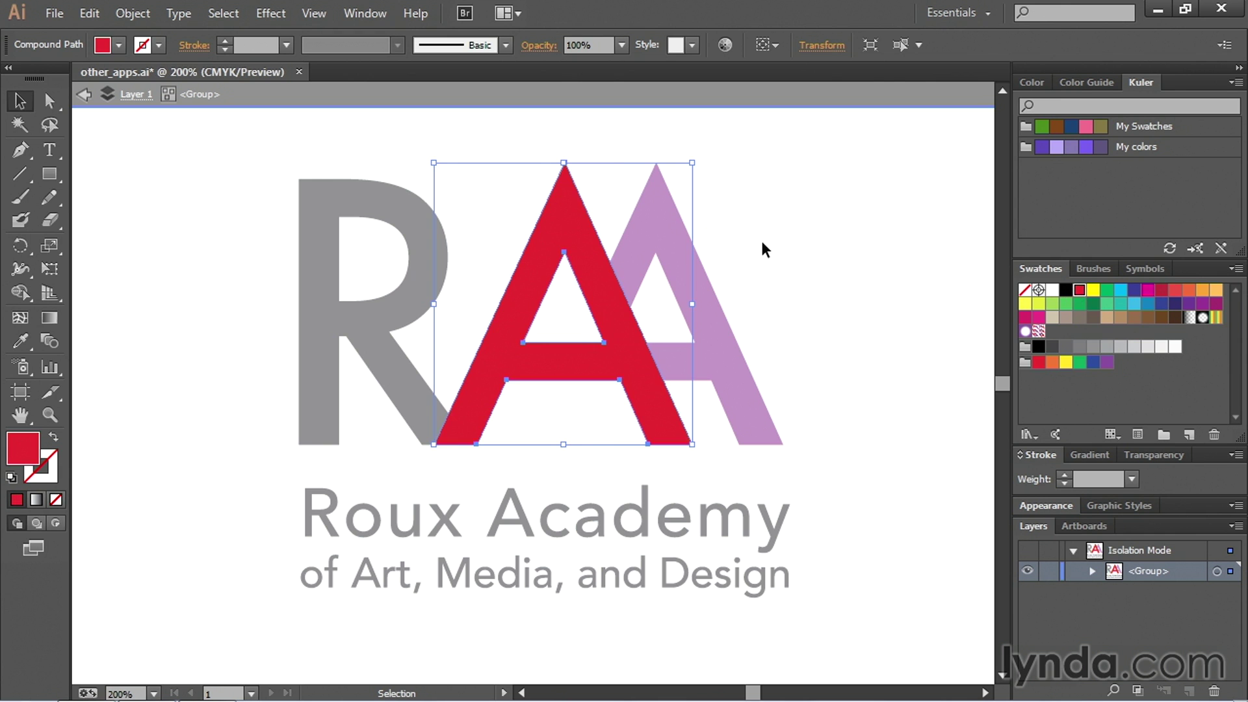
pyautogui.click(691, 250)
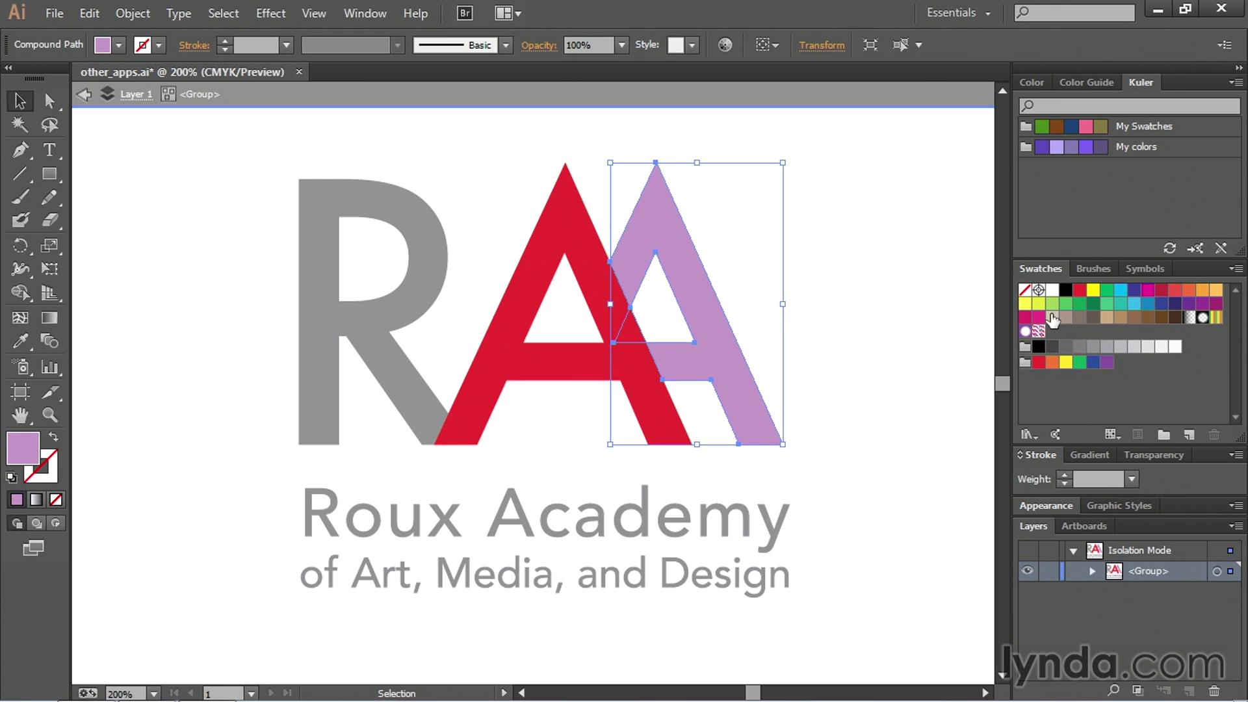
pyautogui.click(1162, 292)
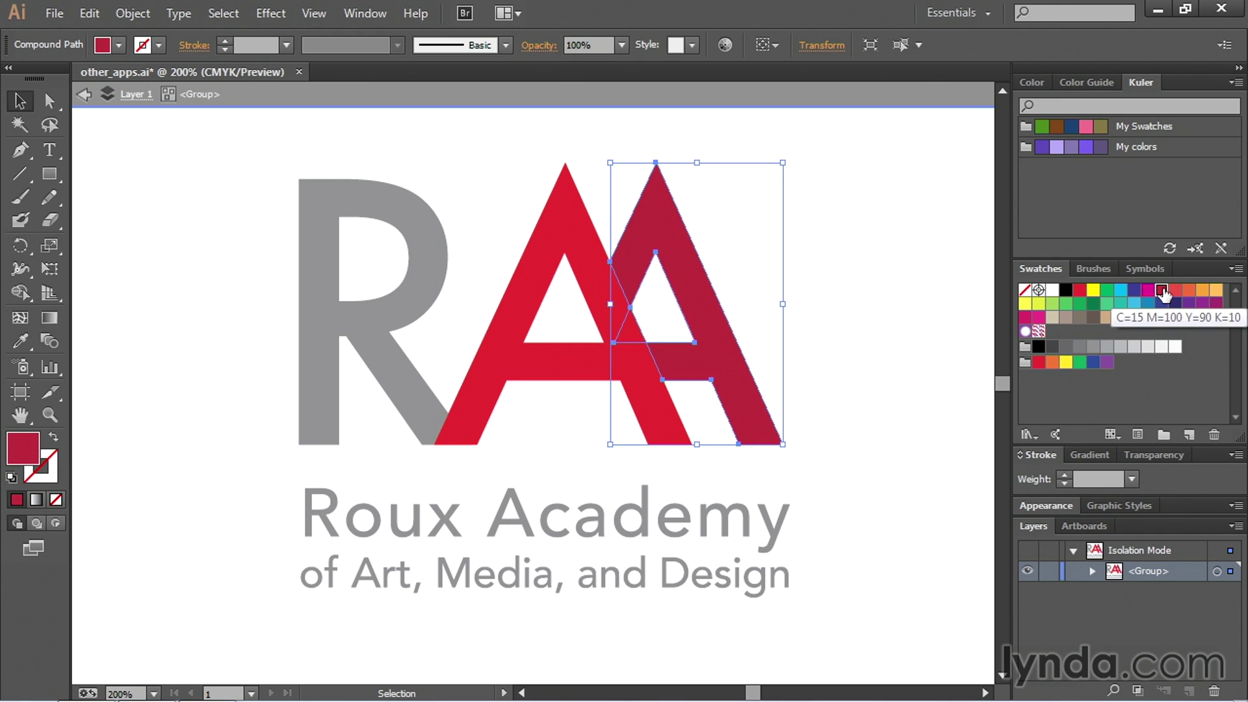
pyautogui.doubleClick(14, 449)
pyautogui.click(604, 405)
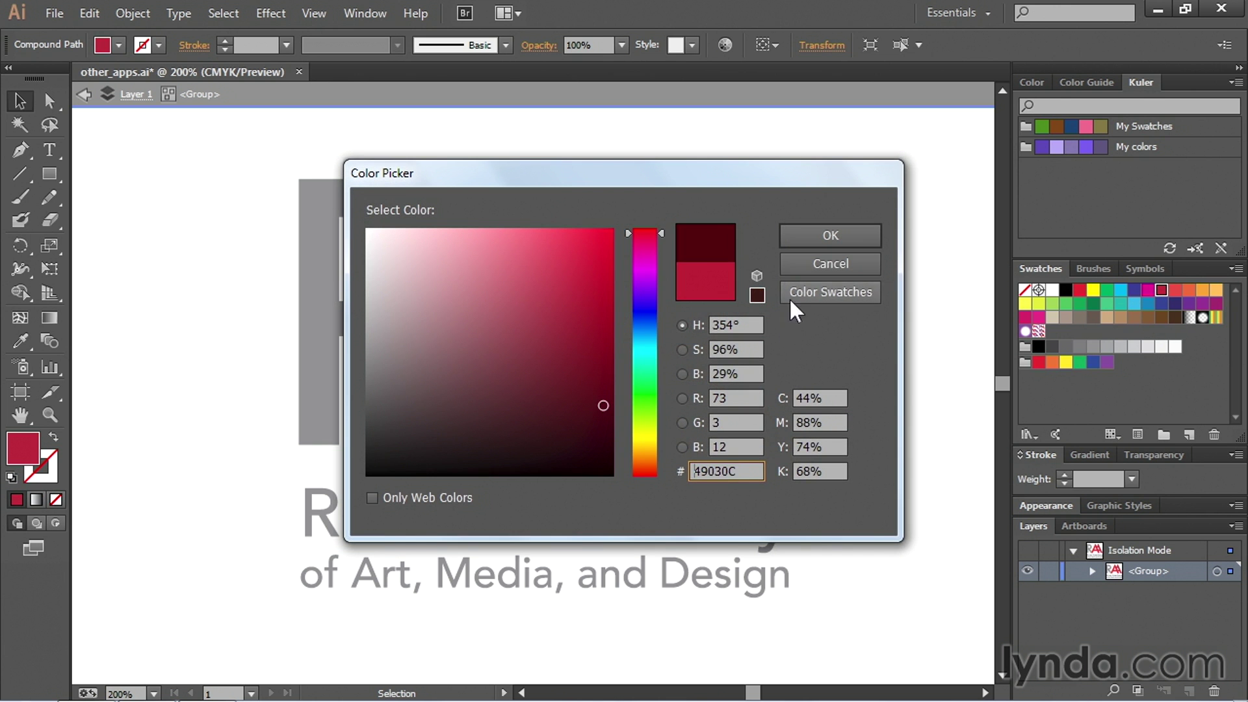
pyautogui.click(816, 235)
pyautogui.click(866, 290)
# Make the R and Roux Academy text light grey, exit the group, and save
pyautogui.click(437, 293)
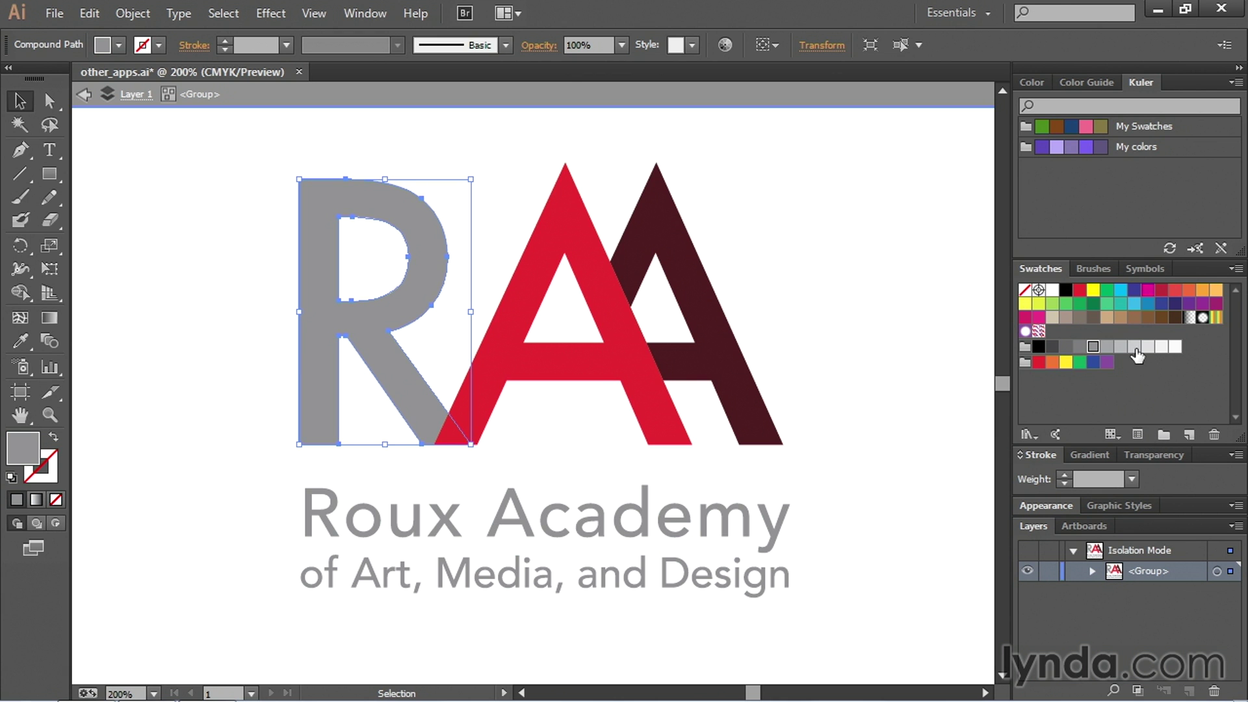
pyautogui.click(1134, 346)
pyautogui.click(845, 299)
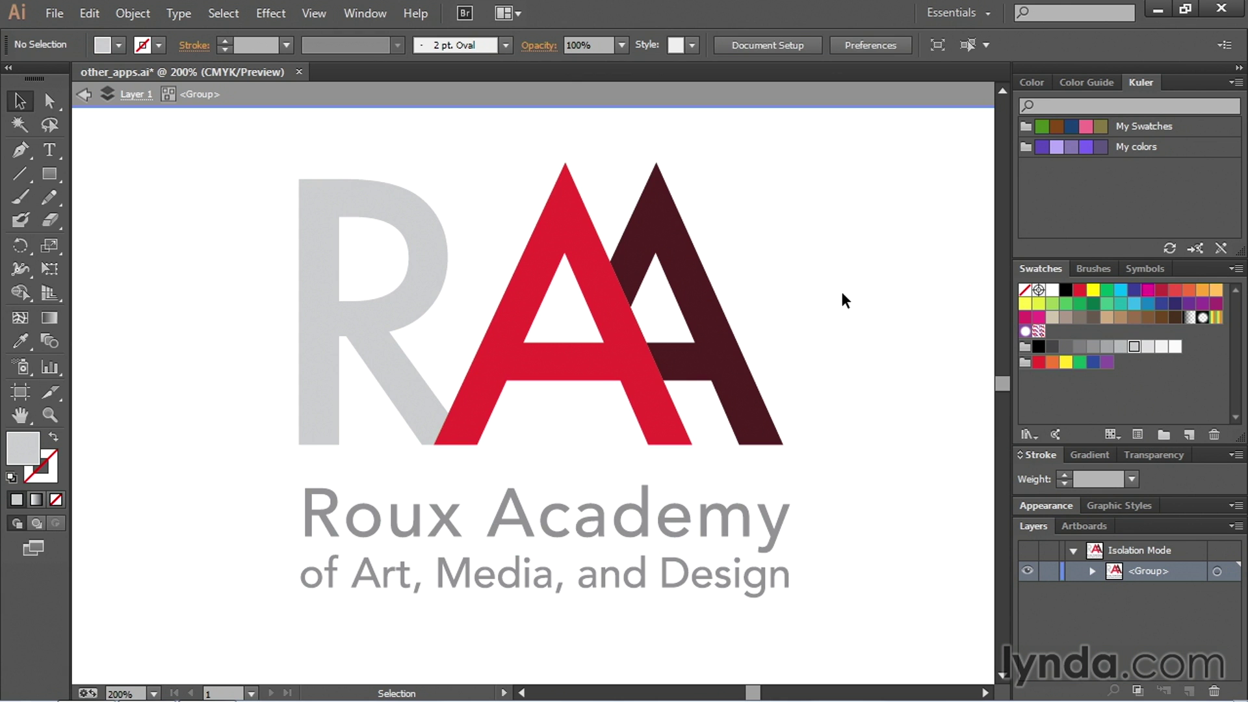
pyautogui.click(731, 513)
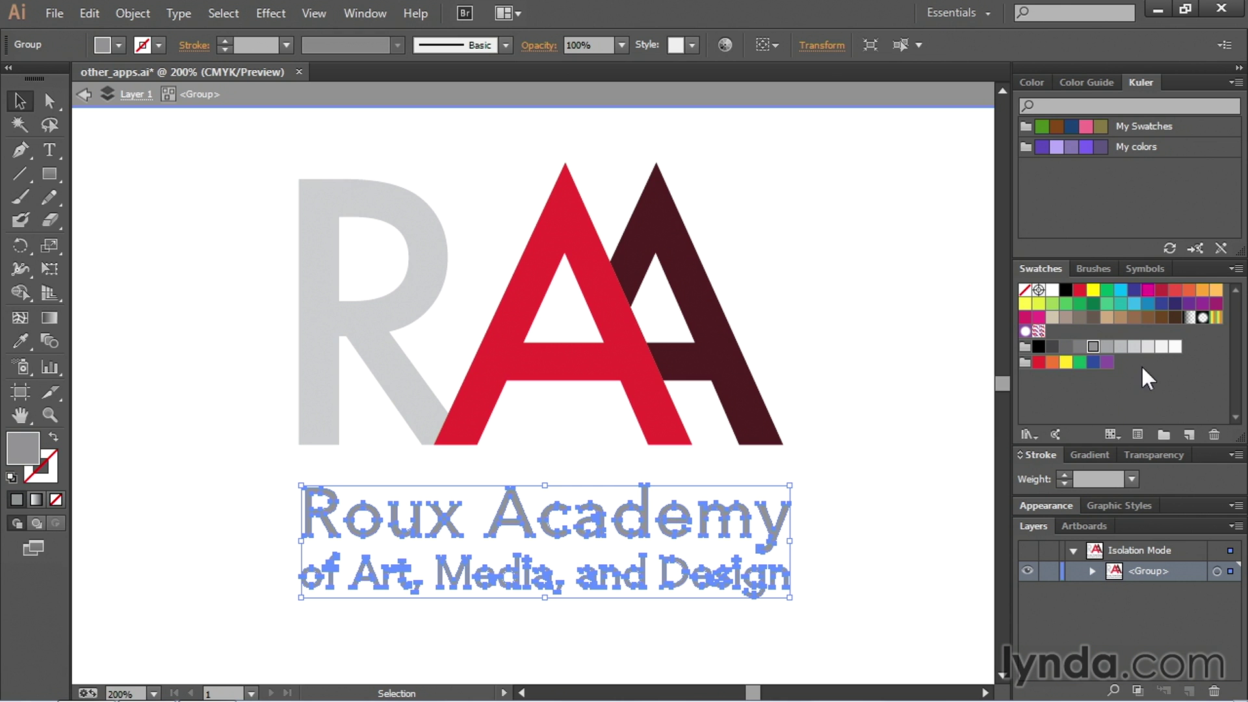
pyautogui.press('i')
pyautogui.click(399, 378)
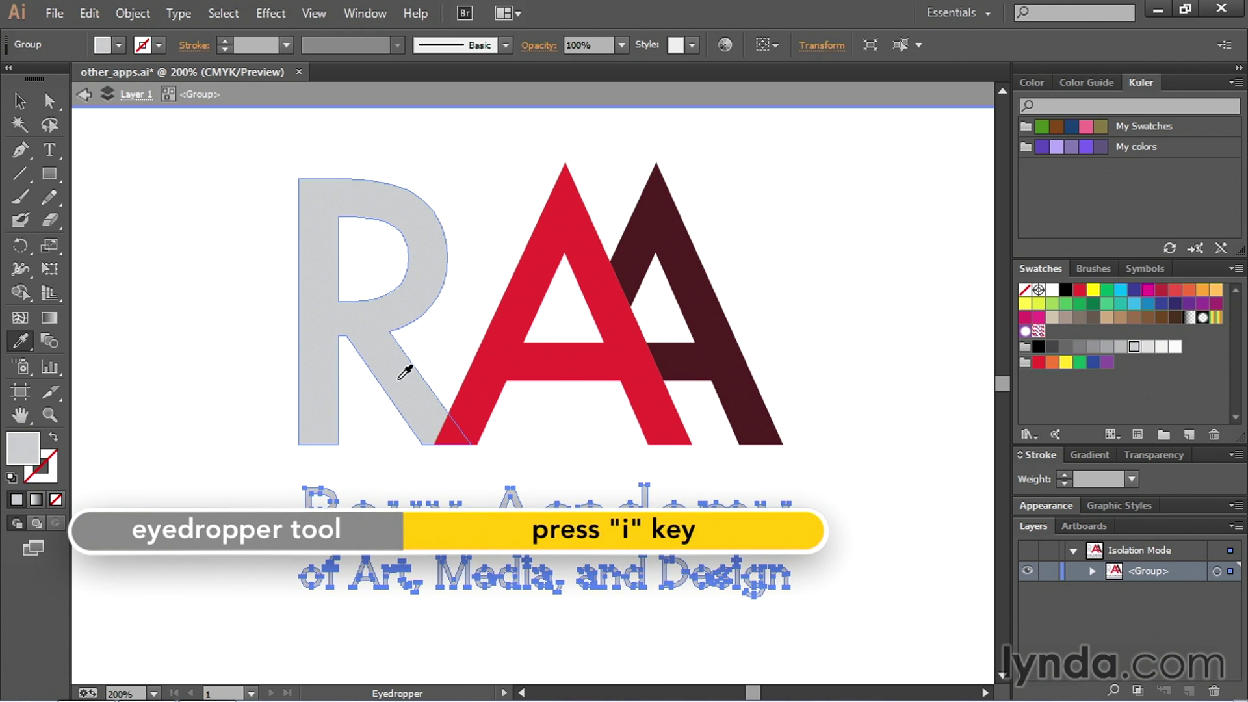
pyautogui.press('v')
pyautogui.click(814, 434)
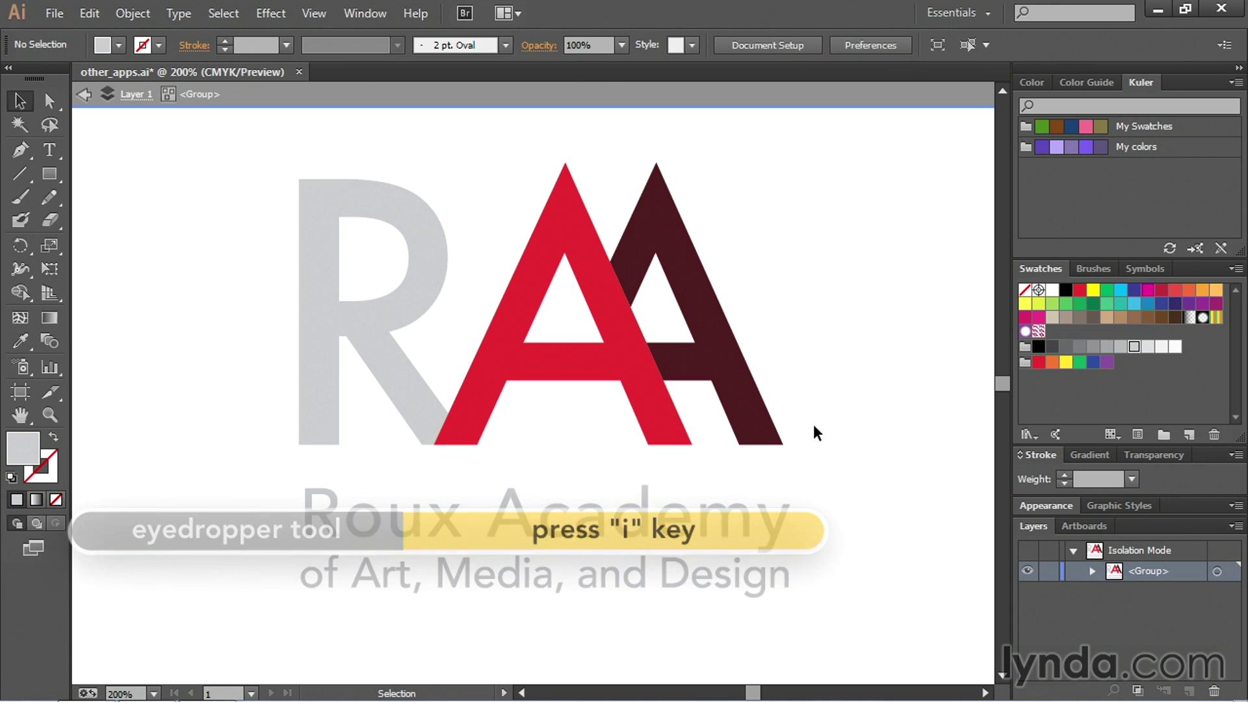
pyautogui.doubleClick(818, 432)
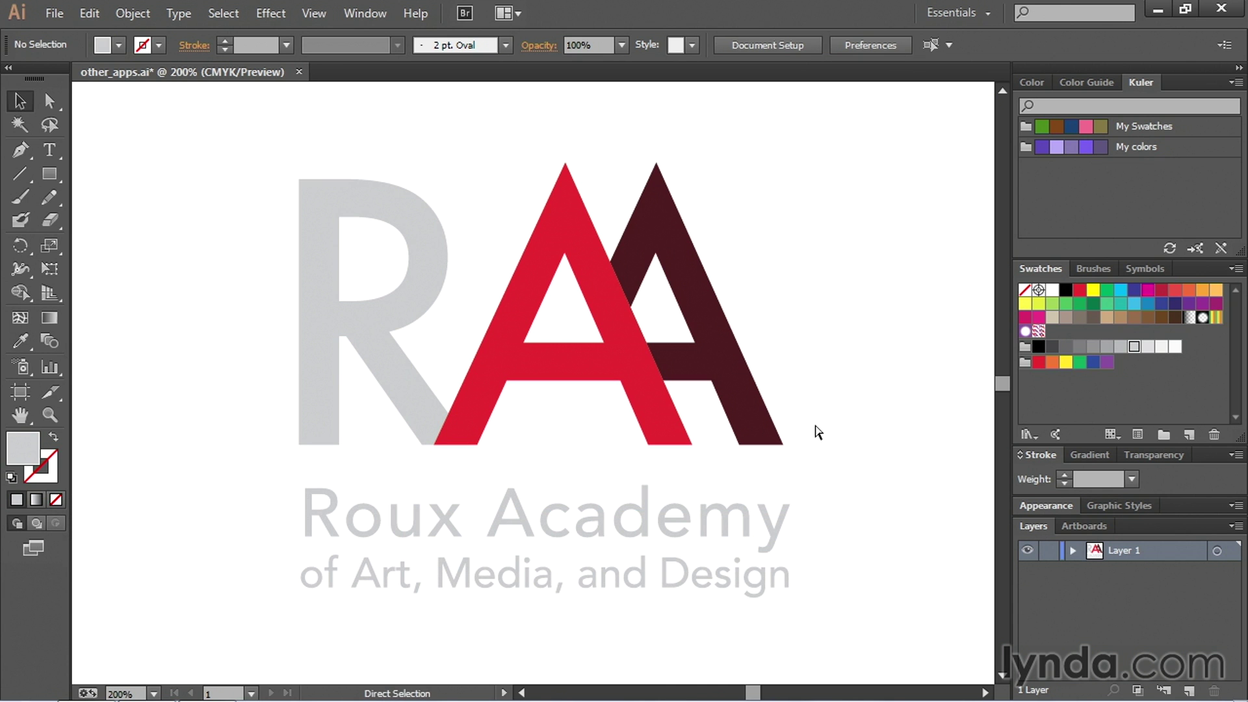
pyautogui.hotkey('ctrl', 's')
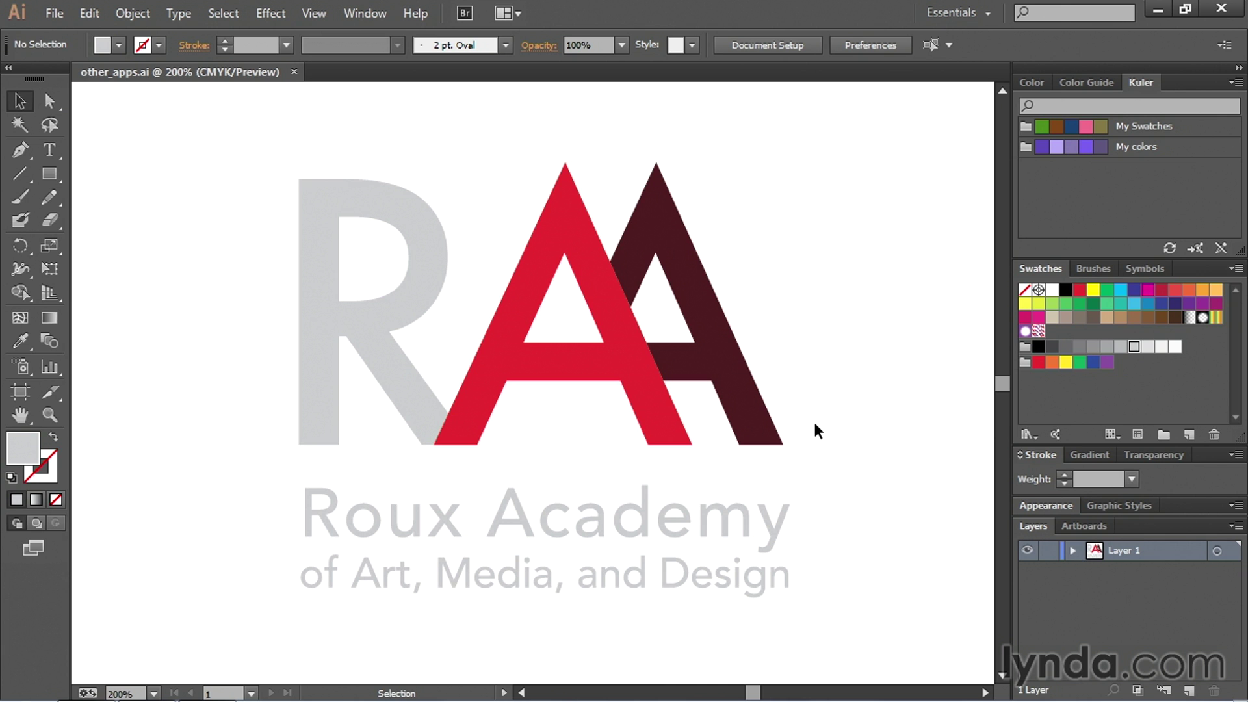
# Update the placed logo's modified other_apps.ai link in InDesign, checking Illustrator in between
pyautogui.hotkey('alt', 'Tab')
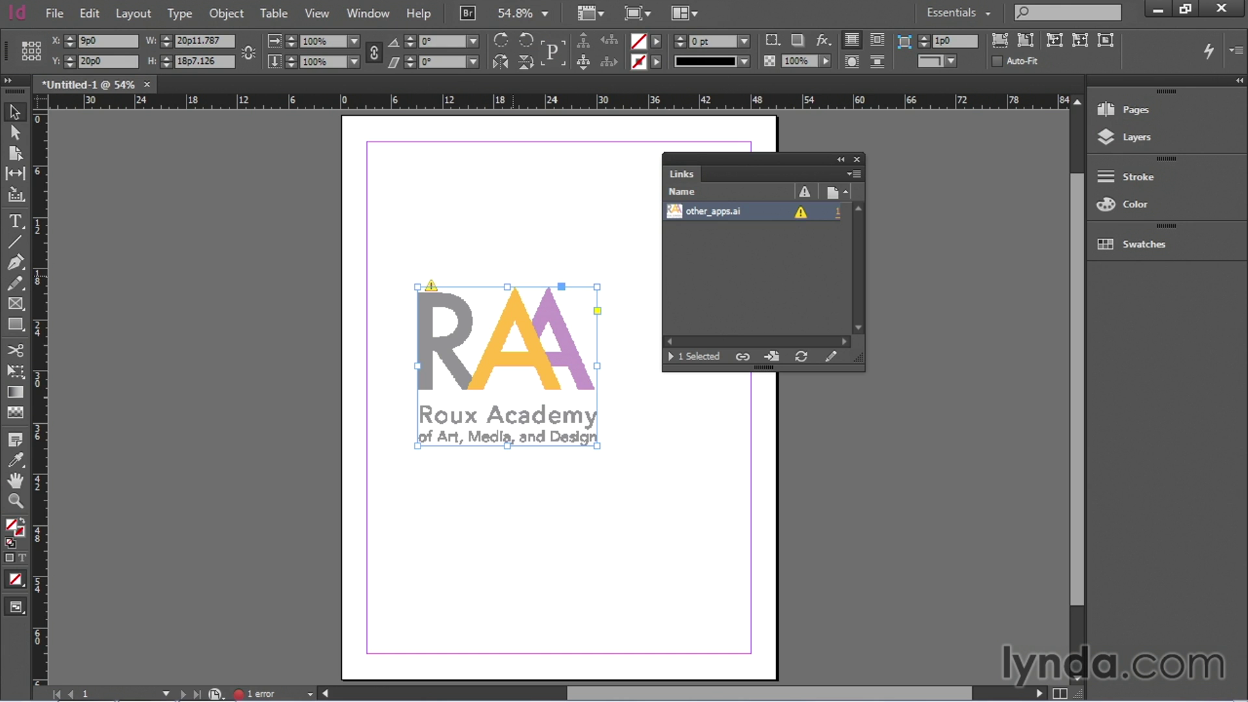
pyautogui.click(431, 286)
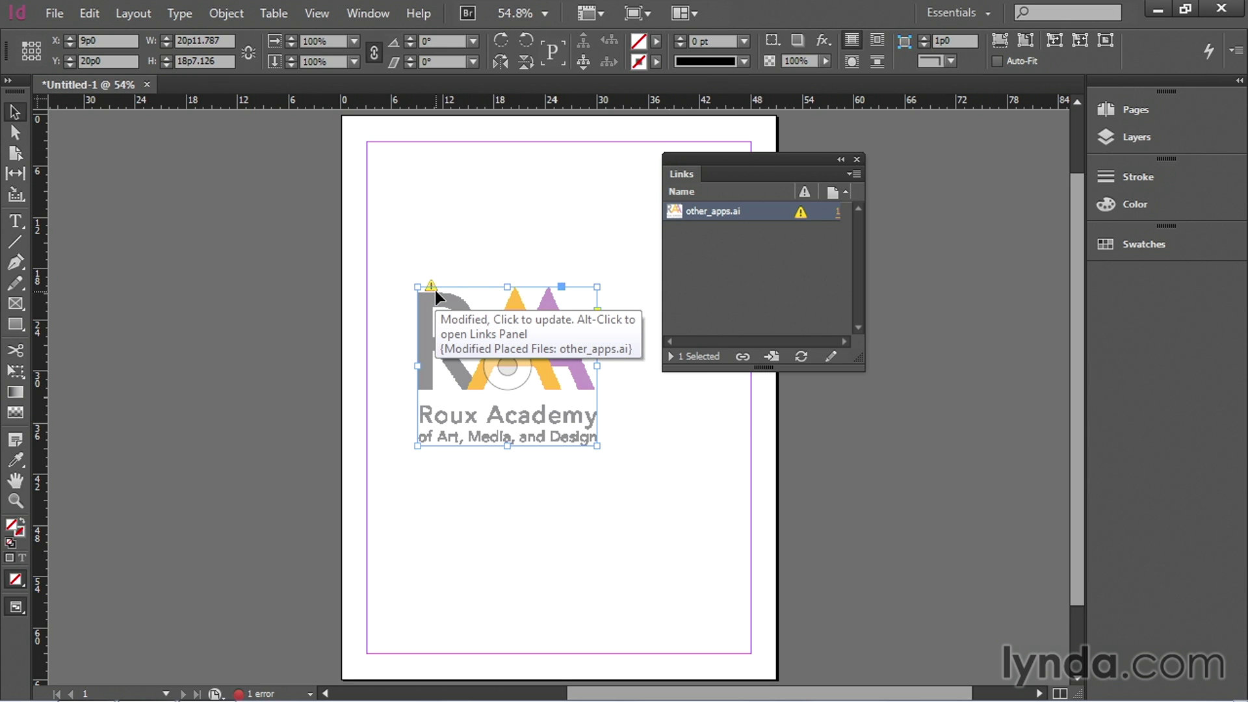
pyautogui.click(432, 286)
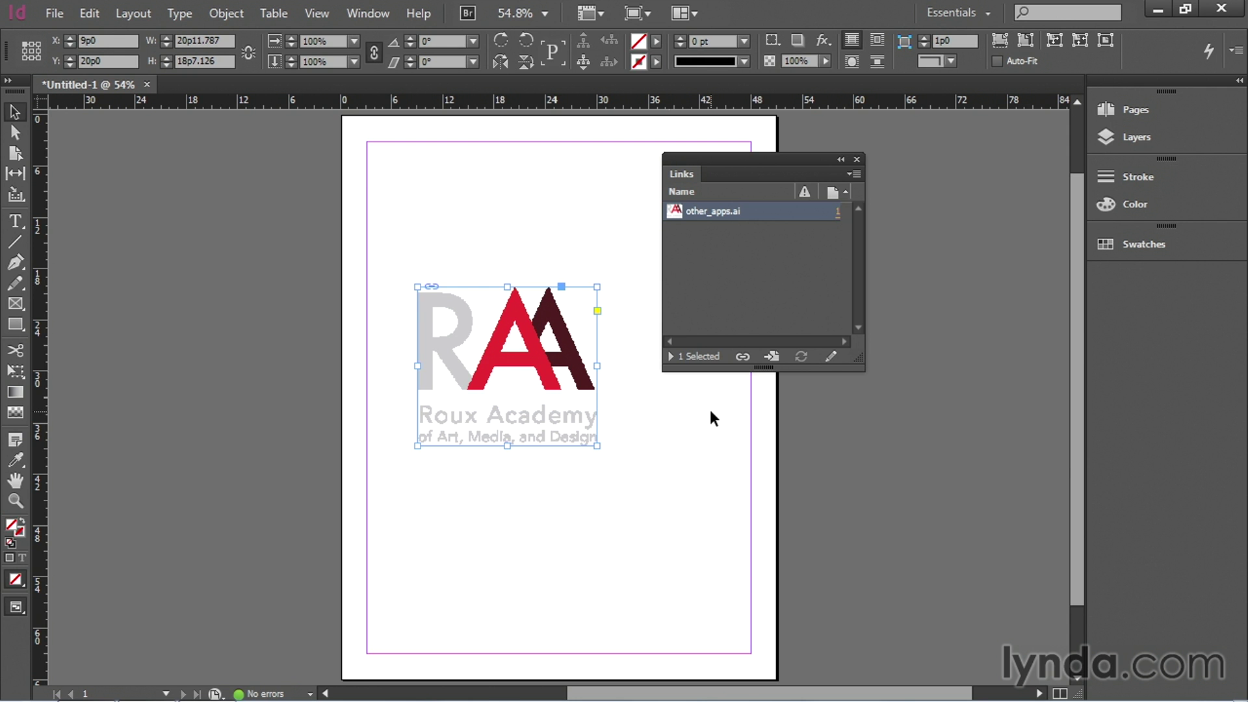
pyautogui.hotkey('alt', 'Tab')
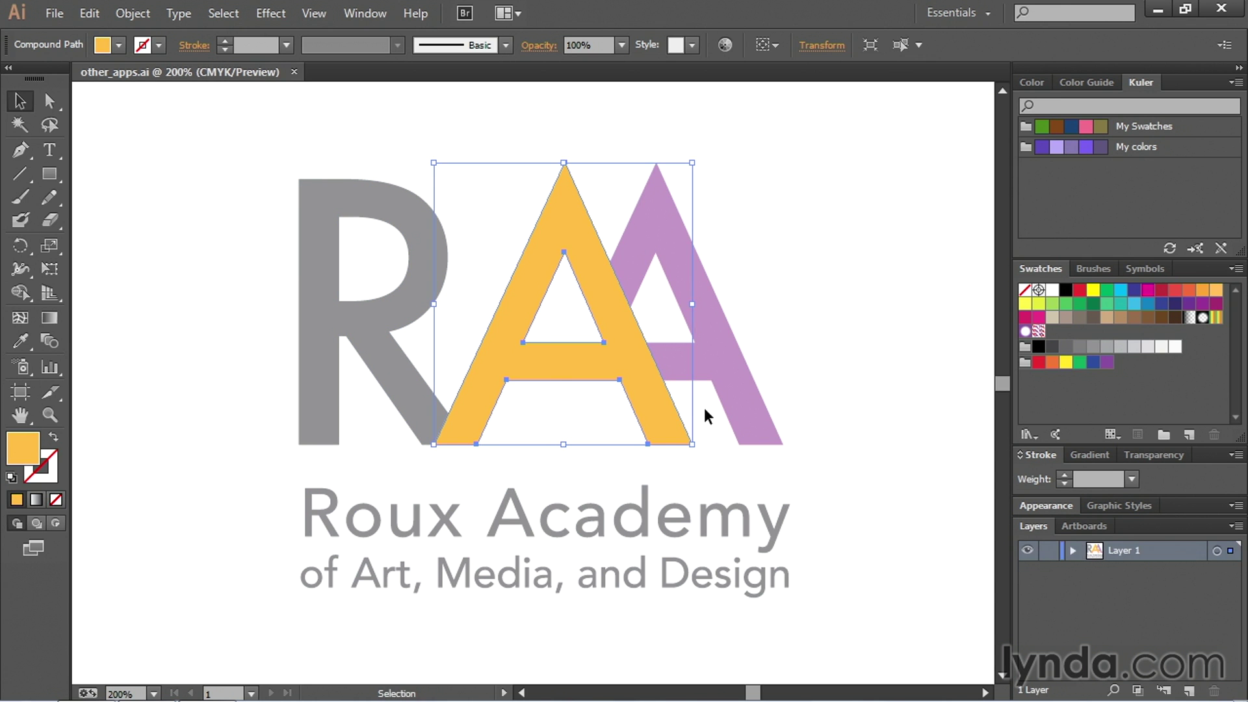
pyautogui.hotkey('alt', 'Tab')
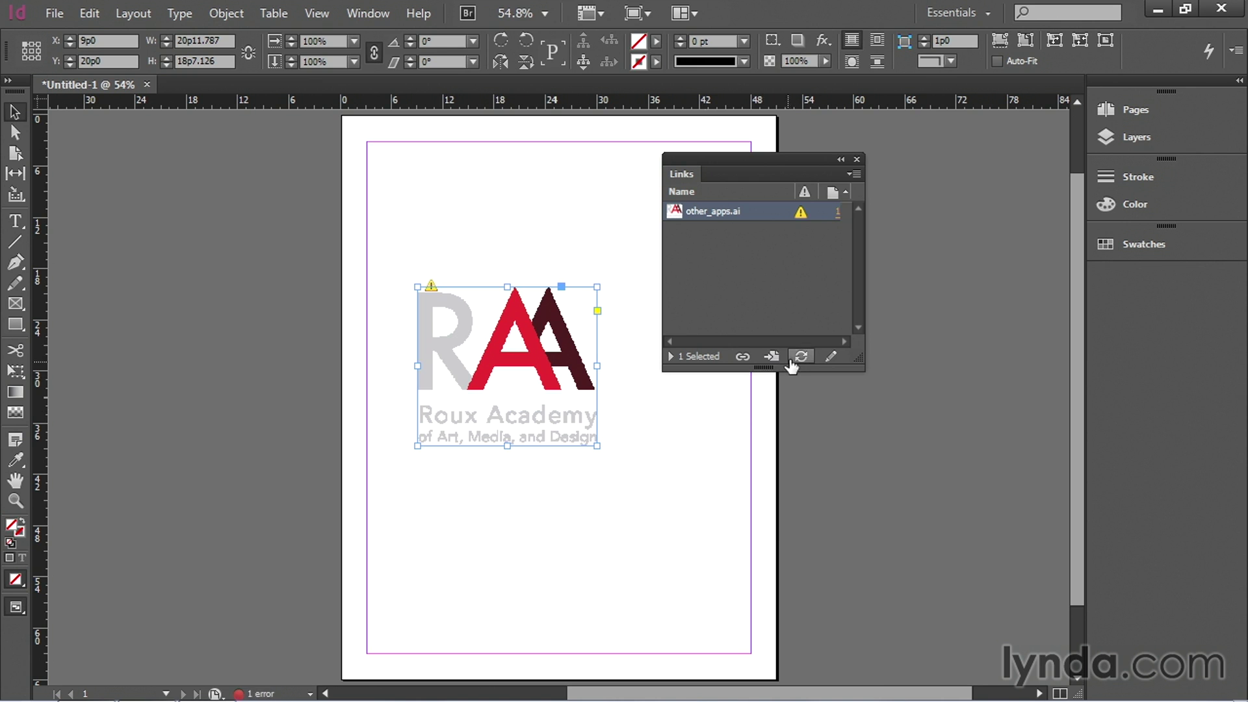
# Update the other_apps.ai link so the logo shows its grey R and yellow and purple A's
pyautogui.click(800, 357)
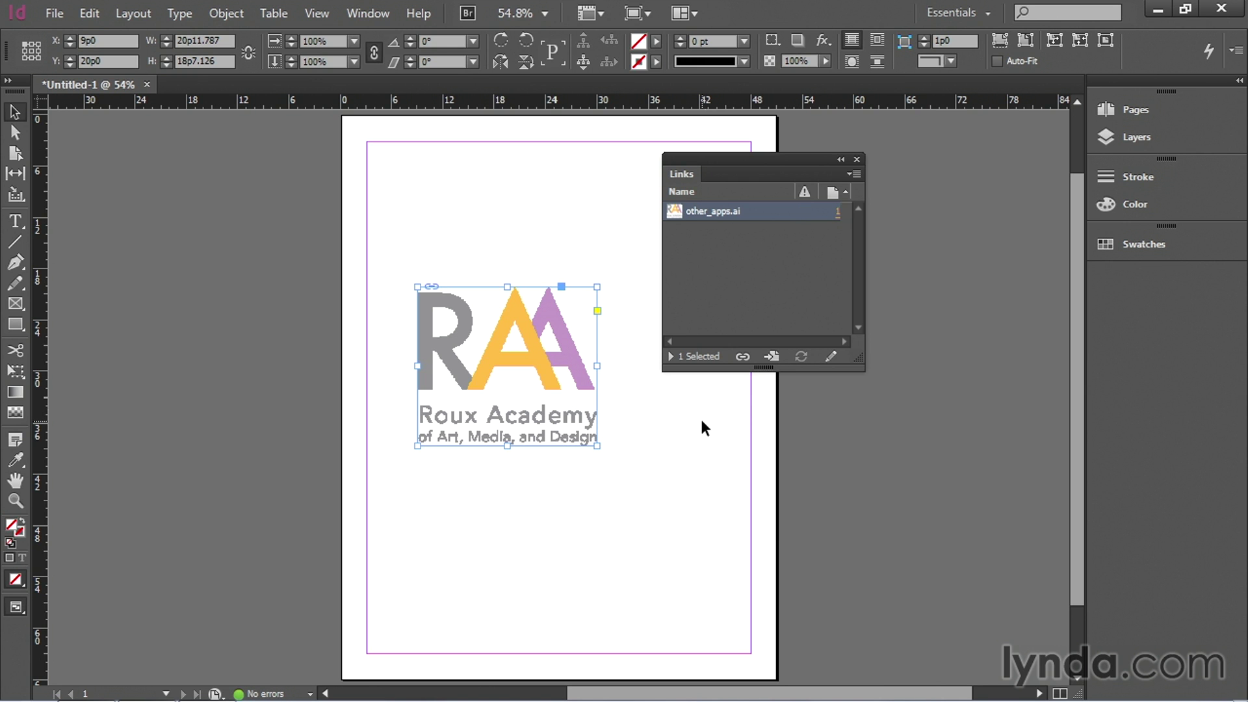